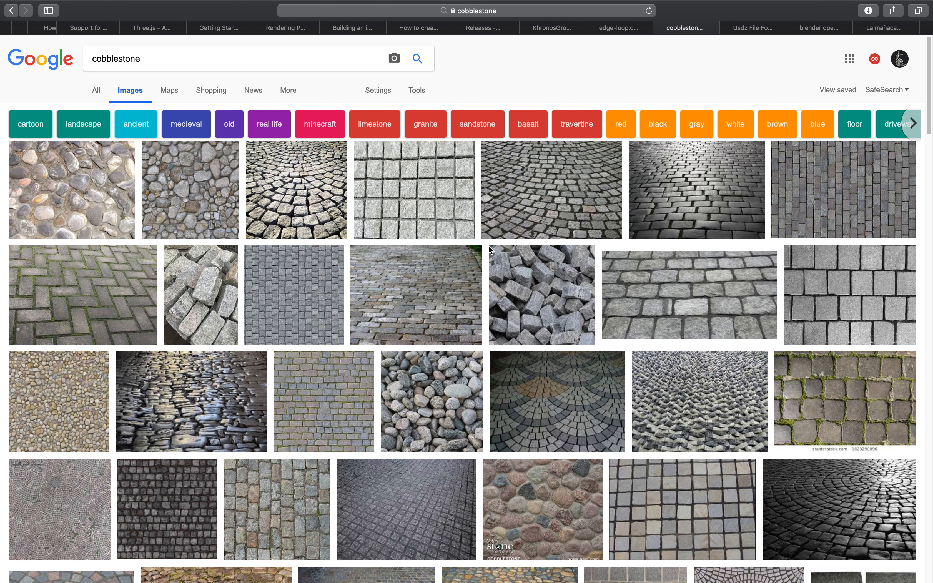
Examine several square, fan-patterned and rounded cobblestone pictures in the image search results as shape references.
scroll(494, 261, up, 1)
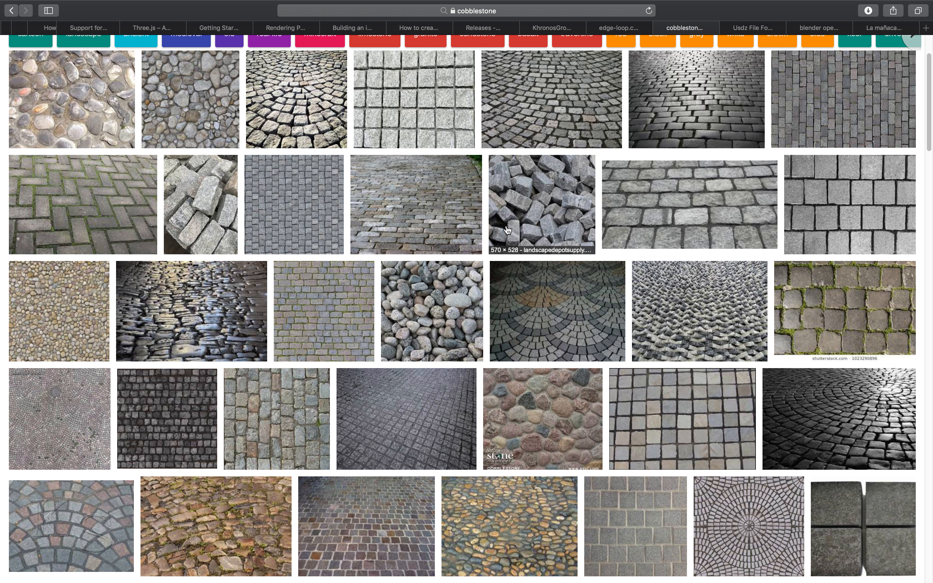
click(443, 141)
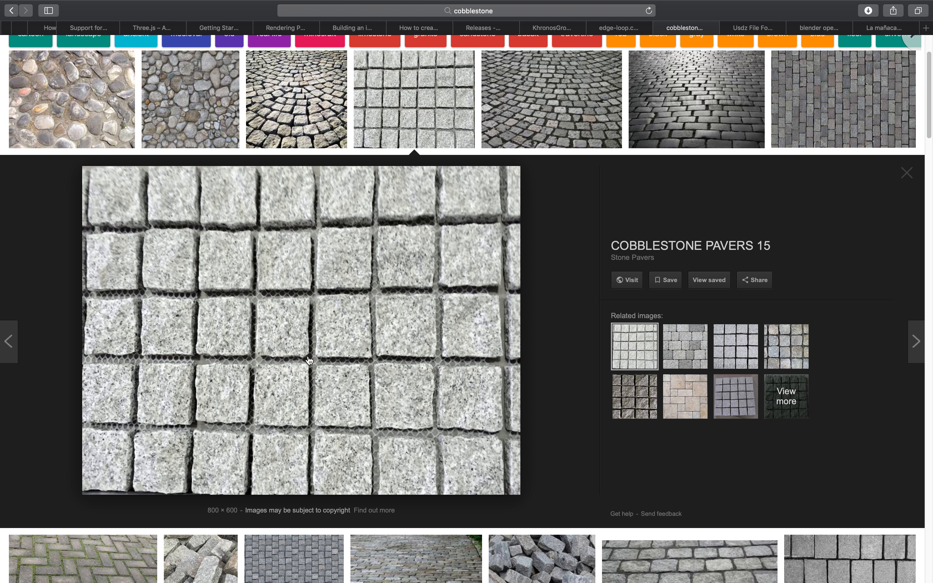
scroll(309, 360, down, 6)
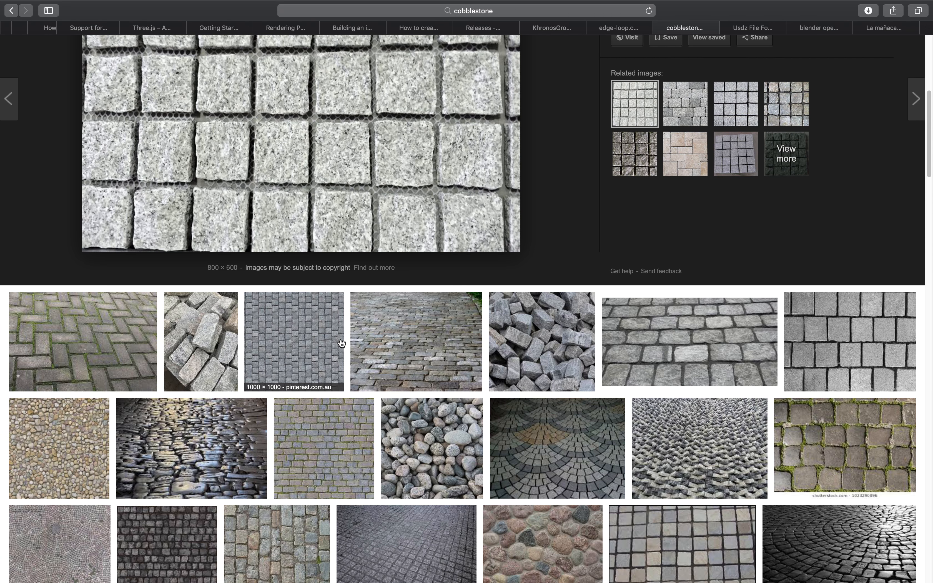
click(563, 370)
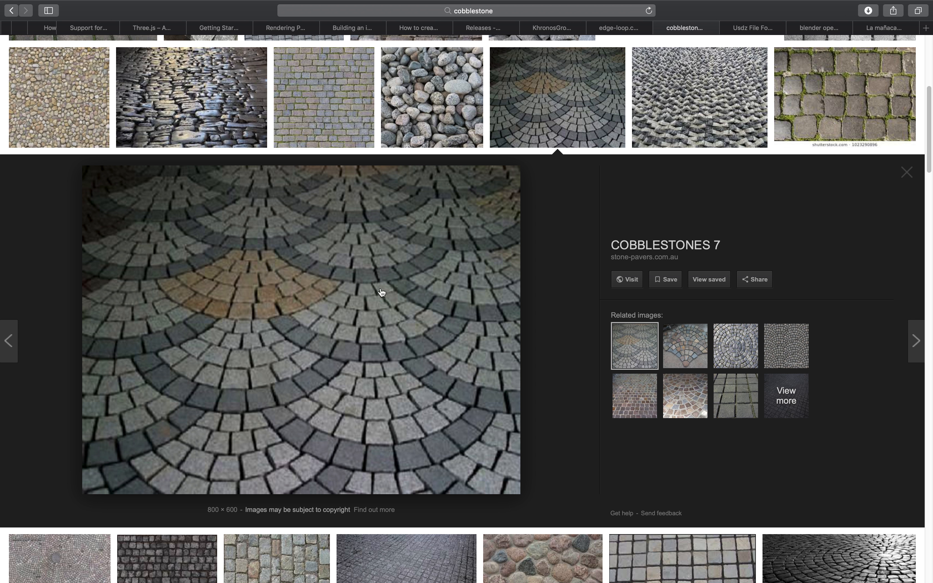
scroll(394, 383, down, 9)
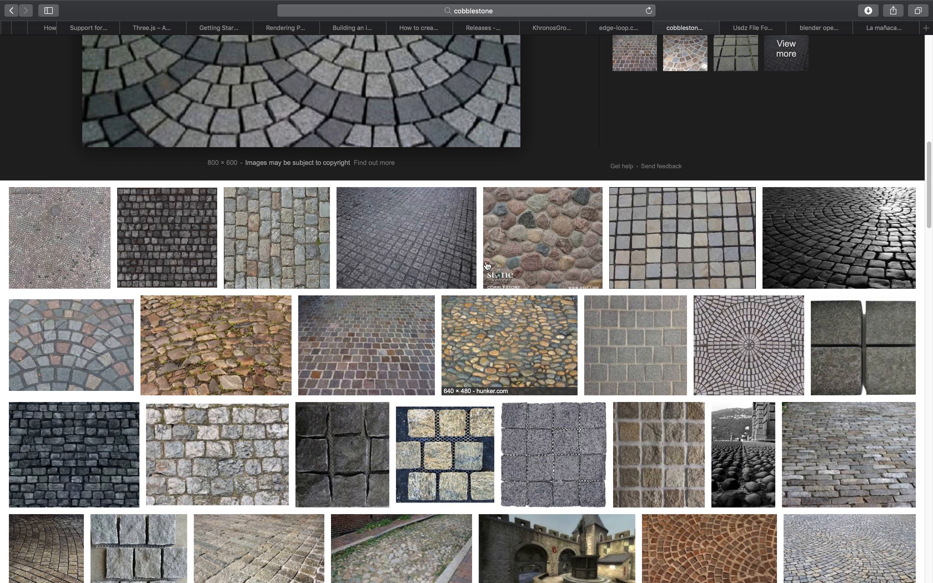
click(570, 231)
scroll(409, 290, down, 5)
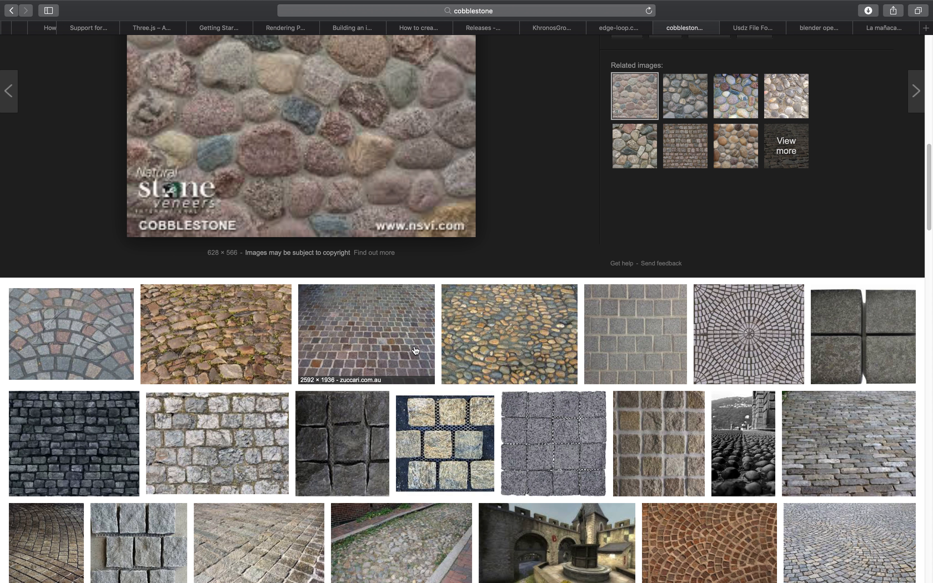
click(648, 331)
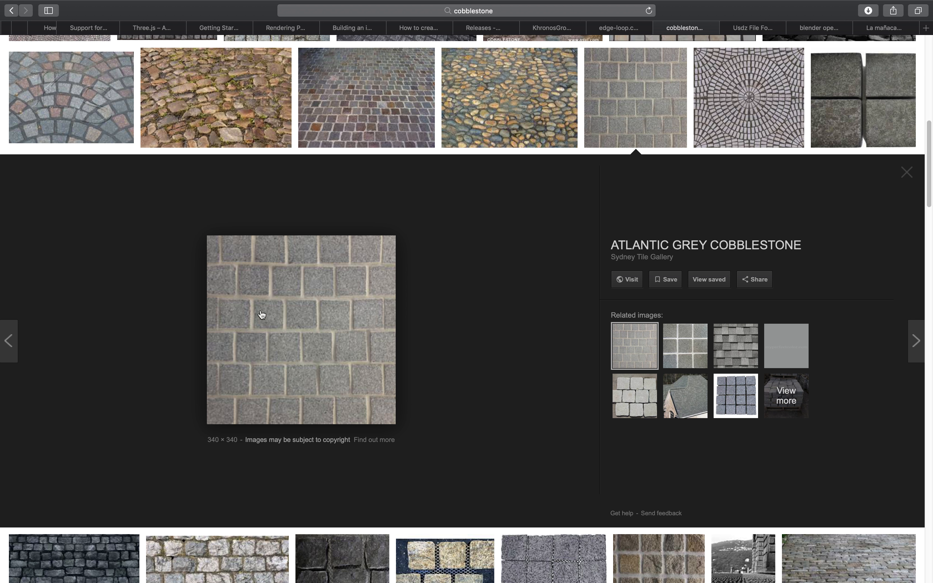
scroll(272, 324, down, 5)
scroll(712, 390, down, 3)
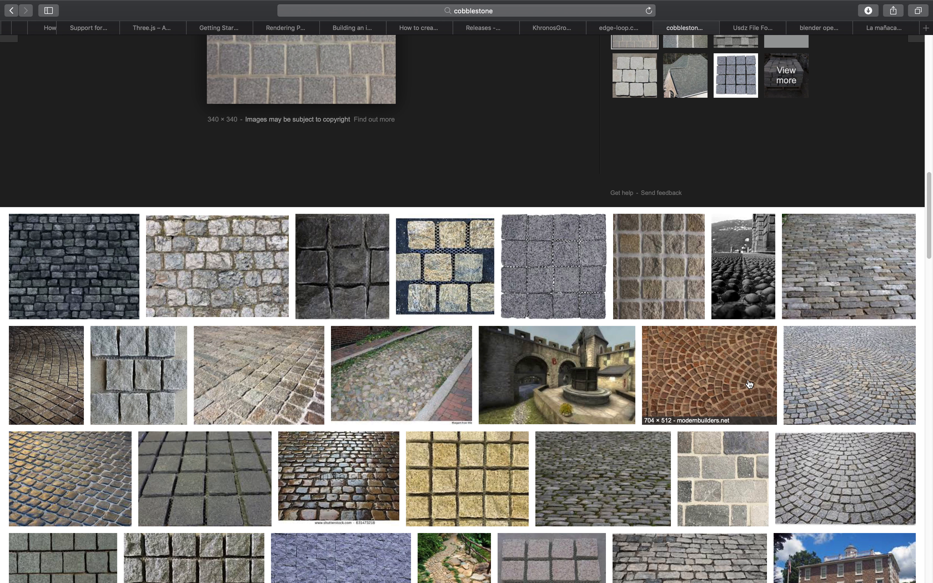
click(637, 508)
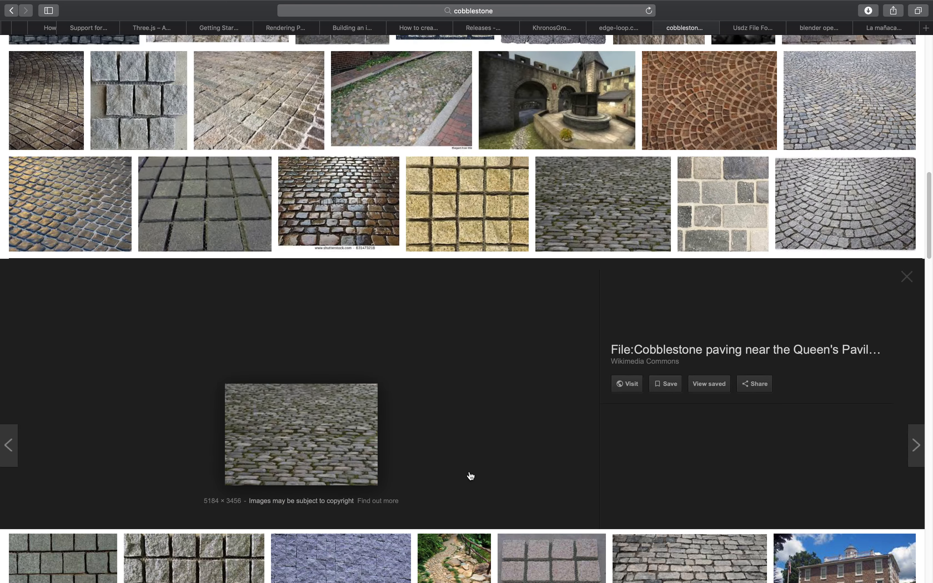
click(469, 138)
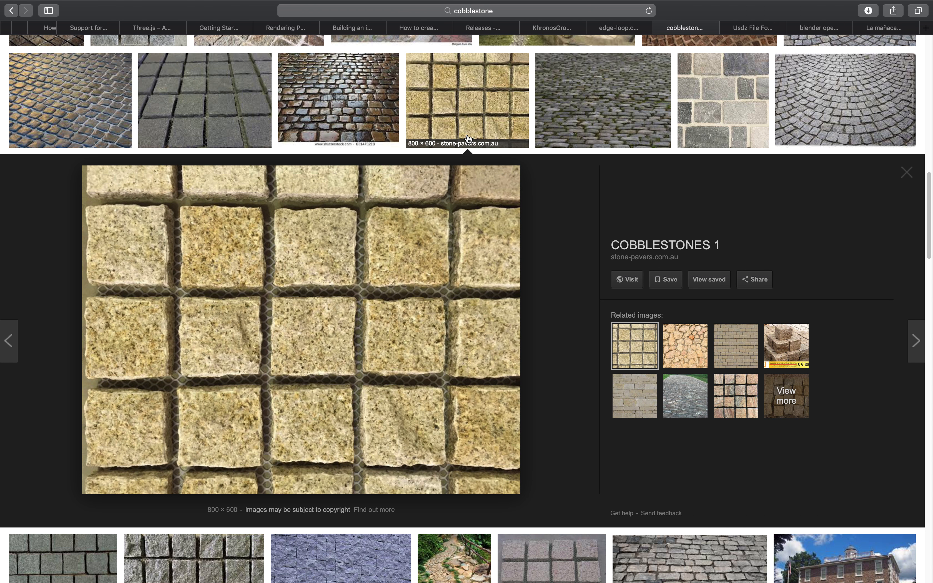
Switch to Blender and widen the 3D view showing the baked stone grid.
key(ctrl+Left)
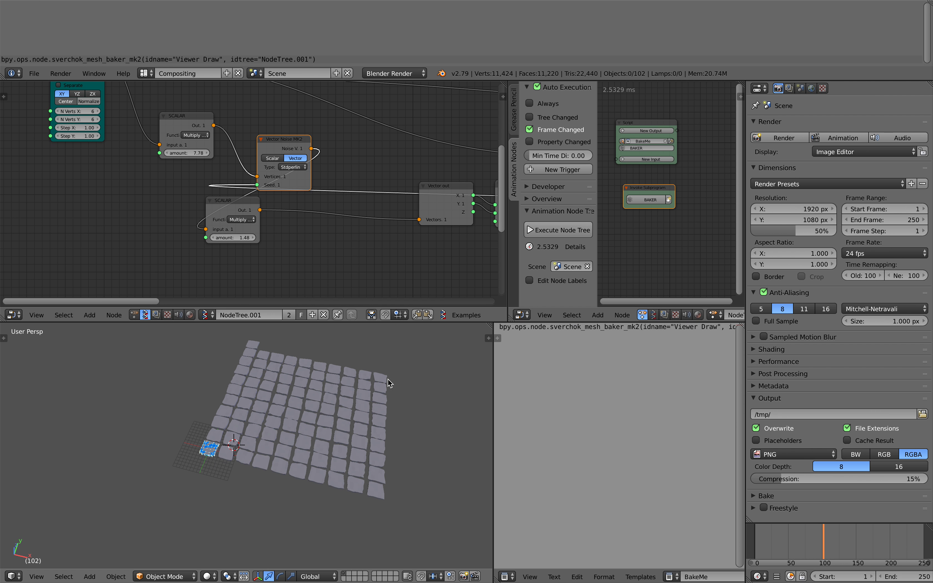
scroll(325, 408, up, 5)
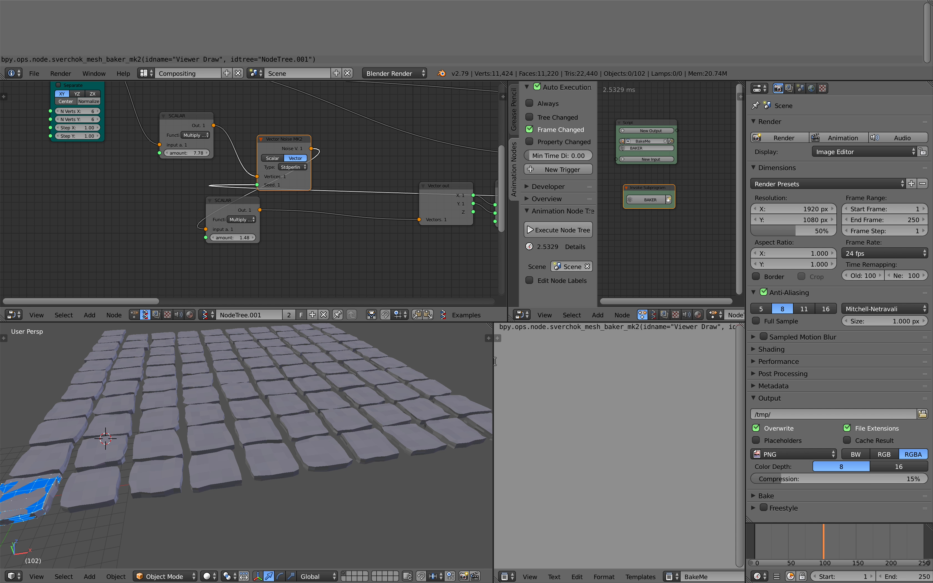
drag(494, 361, 630, 385)
Turn on the Wire and Draw All Edges display for one stone near the front of the grid.
middle_drag(370, 421, 520, 370)
right_click(382, 409)
click(823, 89)
click(755, 397)
click(756, 409)
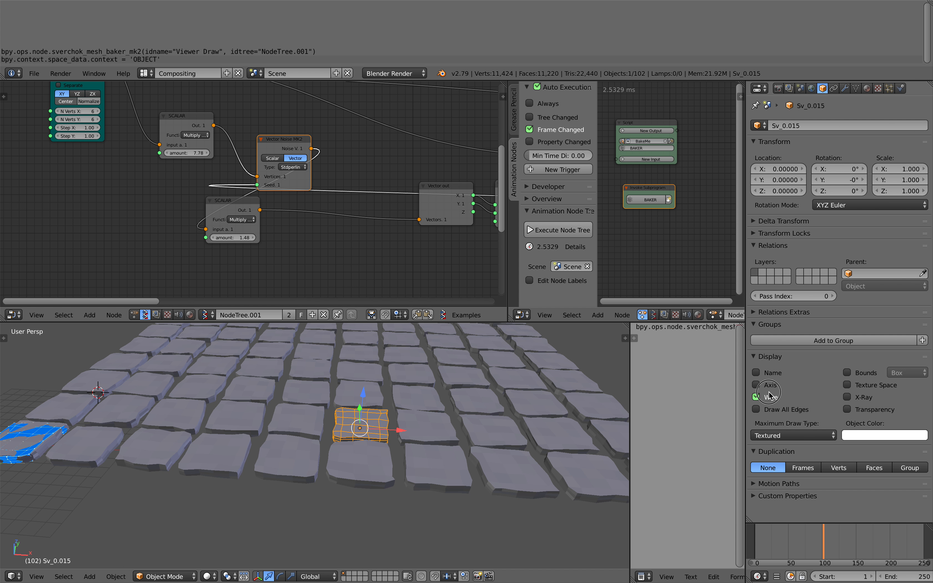
Give the wireframed stone a level 2 subdivision surface and deselect it.
key(a)
middle_drag(460, 417, 504, 403)
right_click(366, 398)
key(ctrl+2)
key(a)
Delete every baked stone object from the scene.
scroll(415, 429, down, 6)
scroll(415, 429, down, 5)
key(a)
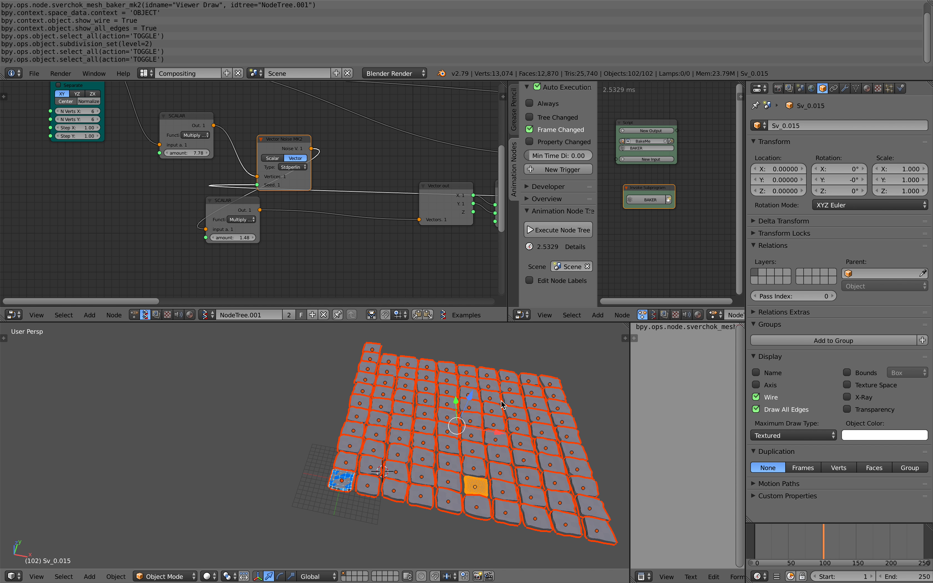
key(x)
click(504, 404)
scroll(429, 387, up, 7)
mouse_move(439, 420)
shift+middle_down()
mouse_move(429, 387)
mouse_move(421, 429)
mouse_move(424, 414)
shift+middle_up()
scroll(429, 387, up, 6)
scroll(424, 414, down, 4)
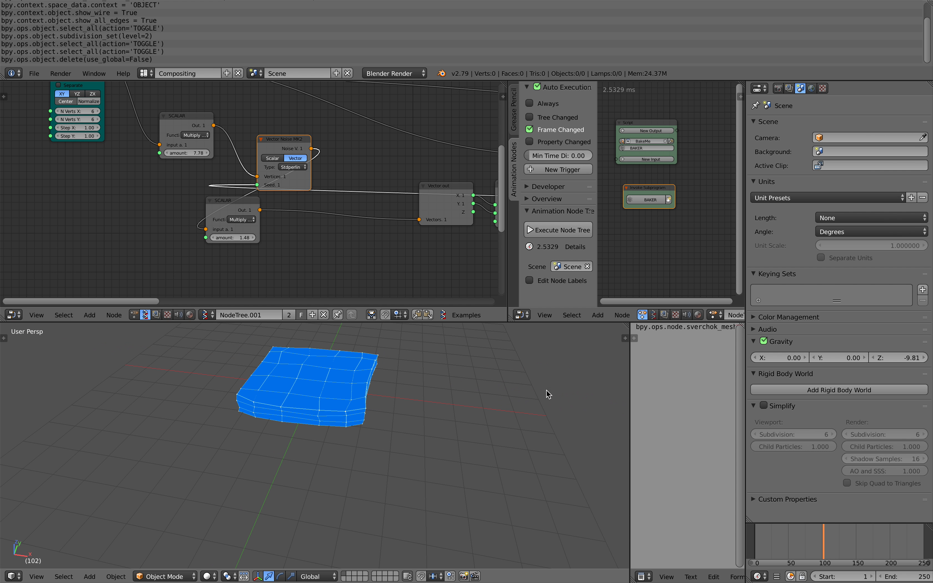
Narrow the 3D view slightly and play the animation to bake a new grid of varied stones, then cancel playback.
drag(631, 375, 558, 379)
scroll(468, 387, down, 2)
middle_drag(469, 387, 452, 419)
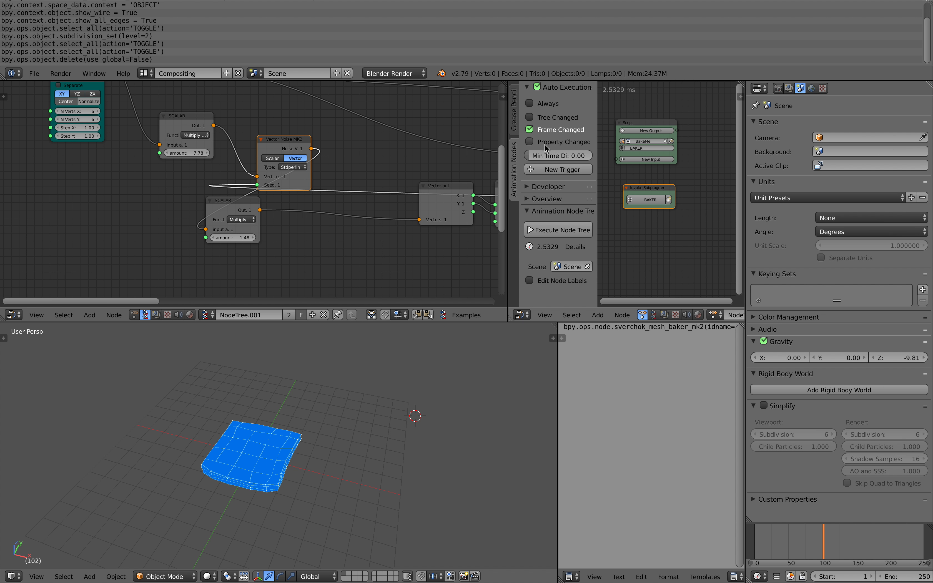
key(alt+a)
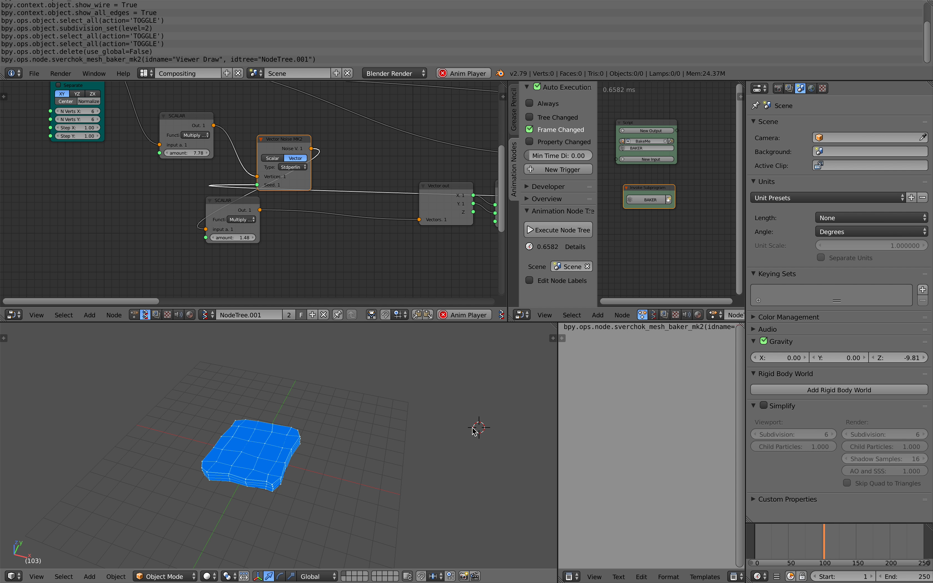
scroll(430, 397, down, 4)
middle_drag(430, 396, 393, 419)
shift+middle_drag(478, 368, 392, 418)
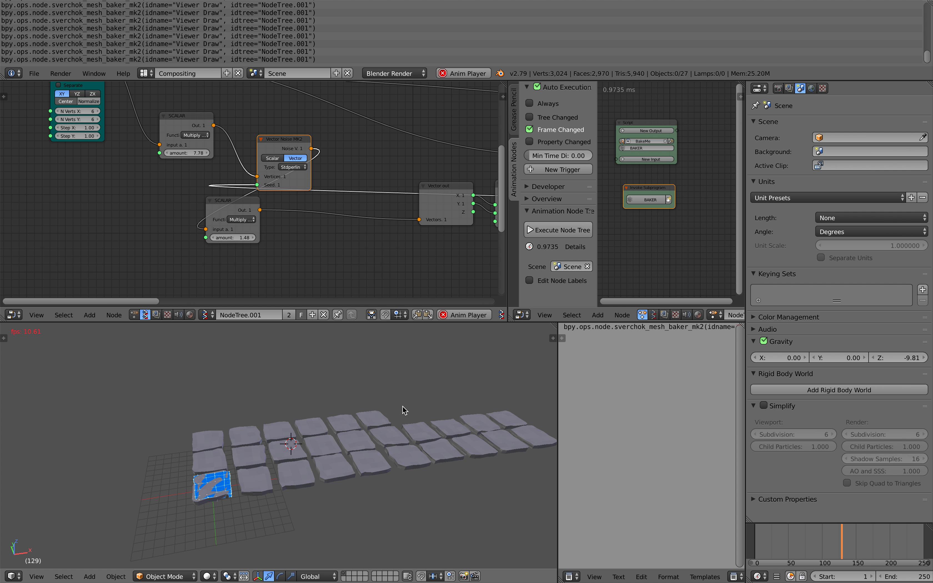
click(409, 380)
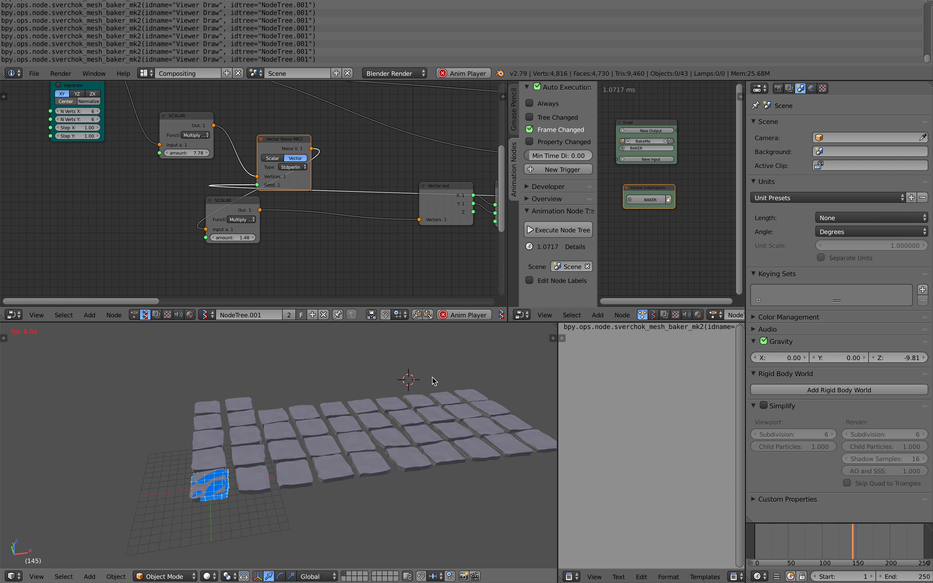
key(Escape)
Delete all newly baked stones and turn off the Animation Nodes tree's Frame Changed trigger and Auto Execution.
middle_drag(431, 383, 408, 398)
key(a)
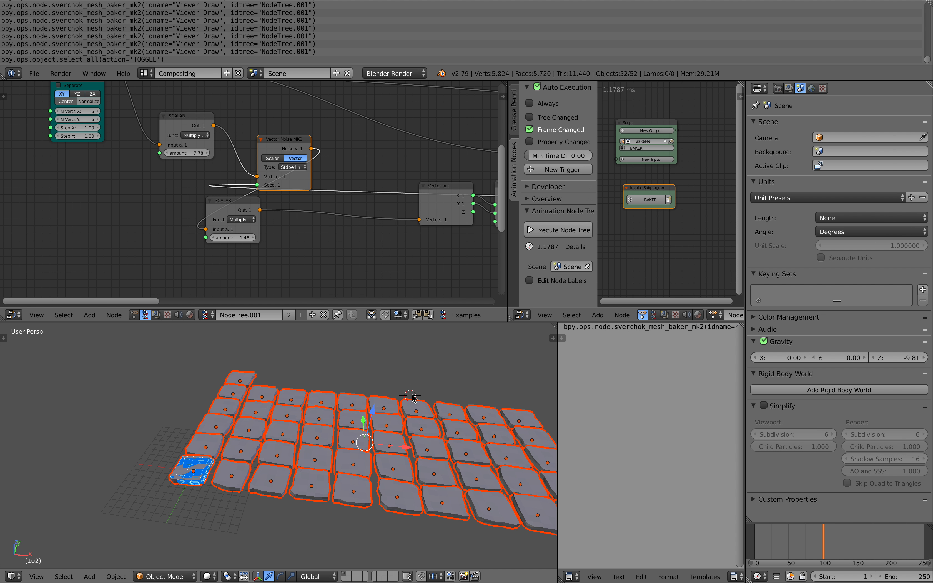
key(Delete)
click(556, 130)
click(537, 88)
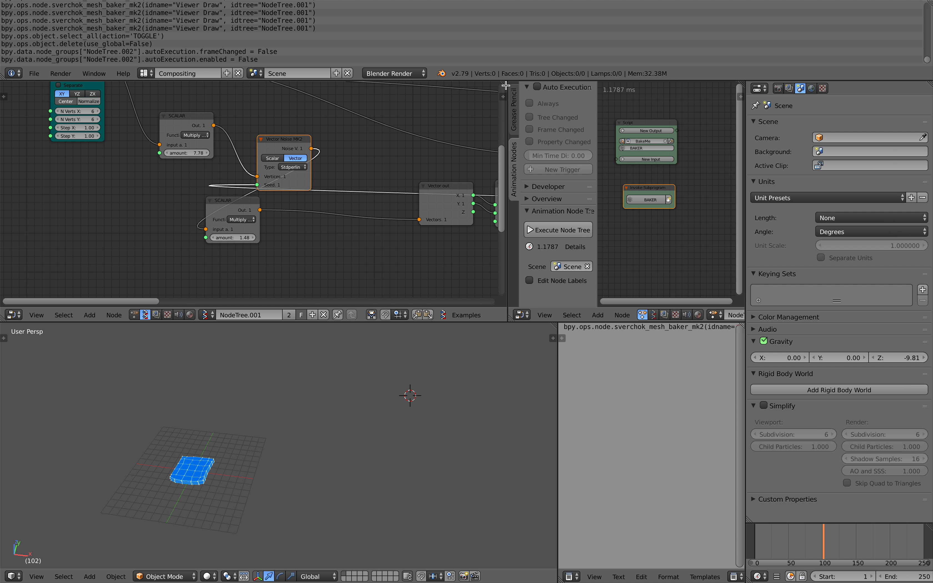
Join the two node editors into one Sverchok editor, make it taller and show its header again.
drag(506, 85, 608, 150)
scroll(360, 267, down, 6)
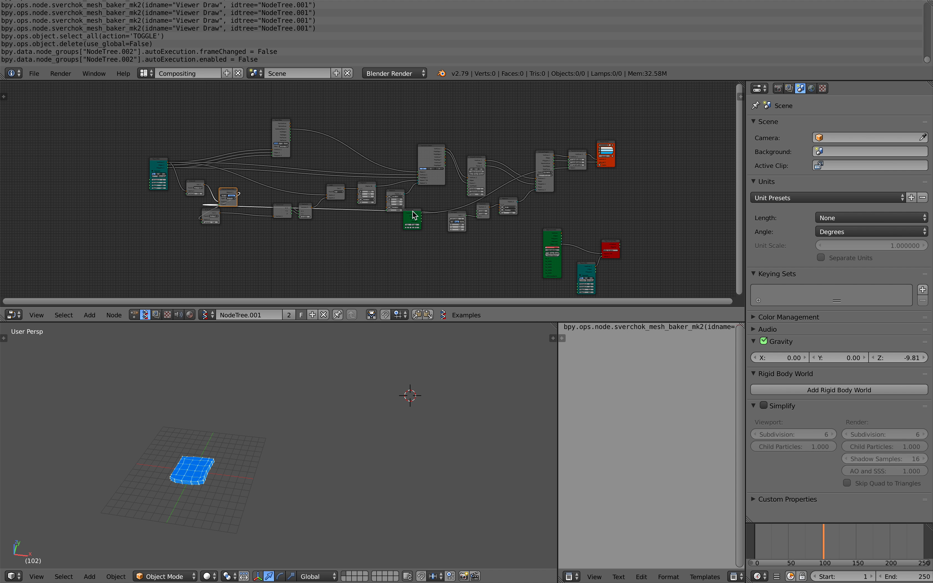
middle_drag(411, 211, 384, 188)
scroll(598, 297, up, 2)
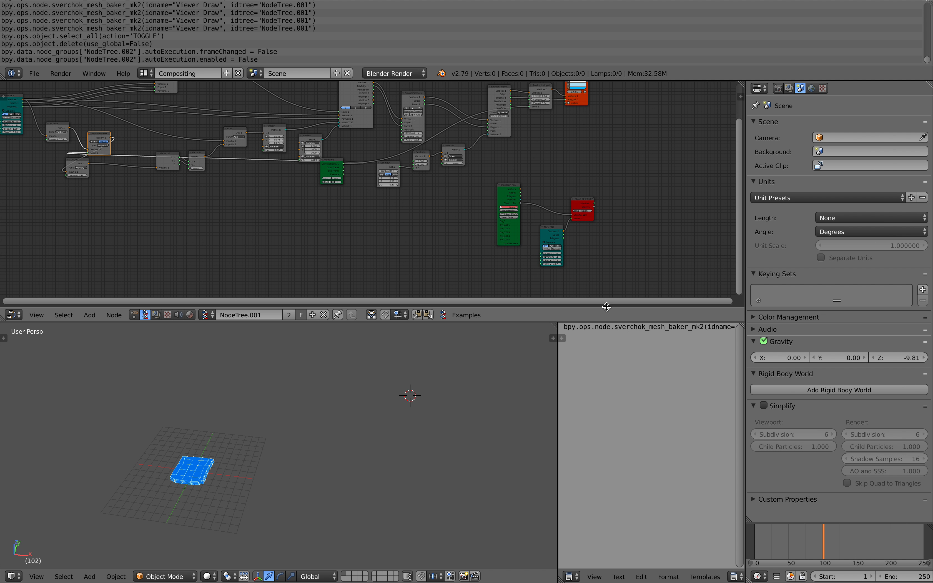
drag(606, 305, 347, 364)
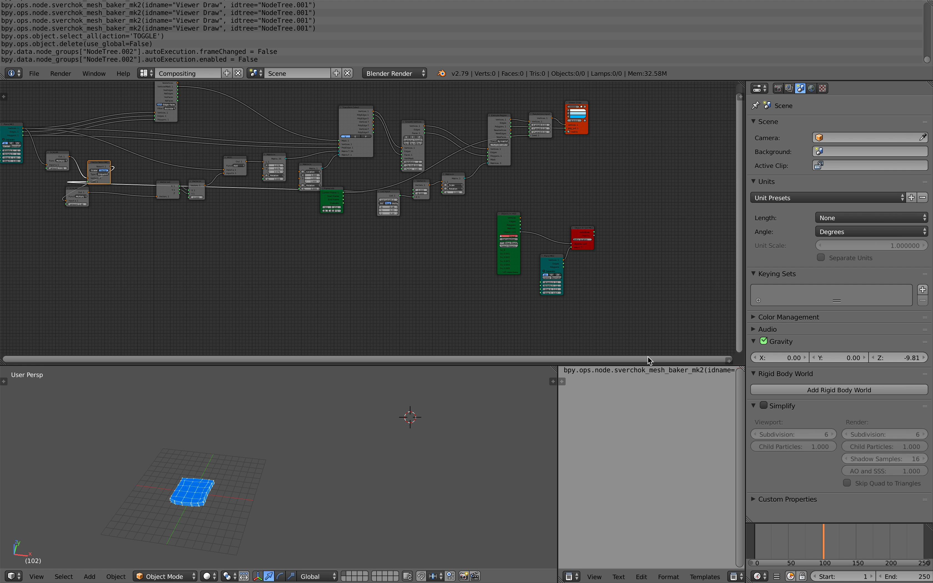
click(730, 360)
Box-select the separate green, teal and red node group and move it farther from the main network.
scroll(604, 304, up, 5)
scroll(603, 269, down, 2)
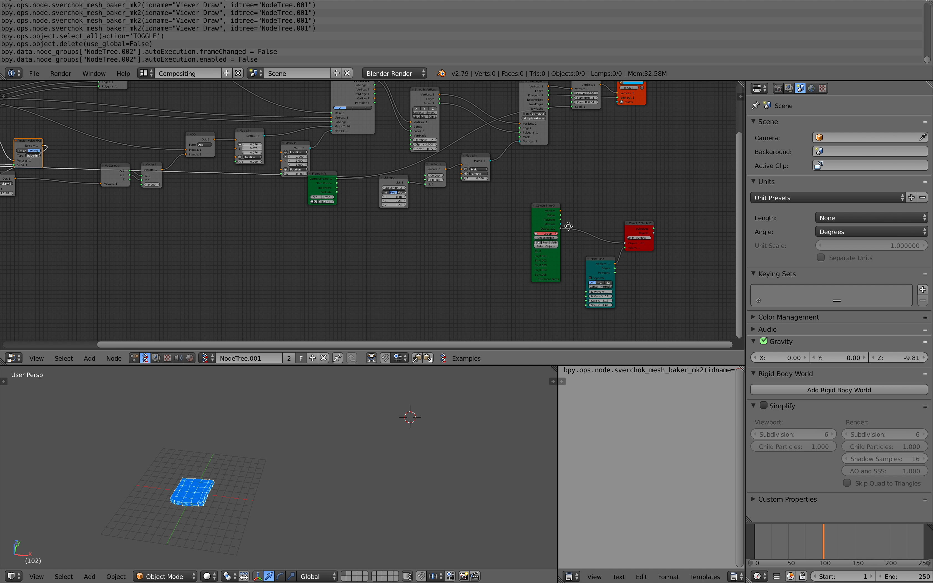
middle_drag(568, 226, 462, 227)
scroll(539, 189, up, 4)
scroll(539, 186, down, 2)
key(a)
key(a)
key(a)
key(b)
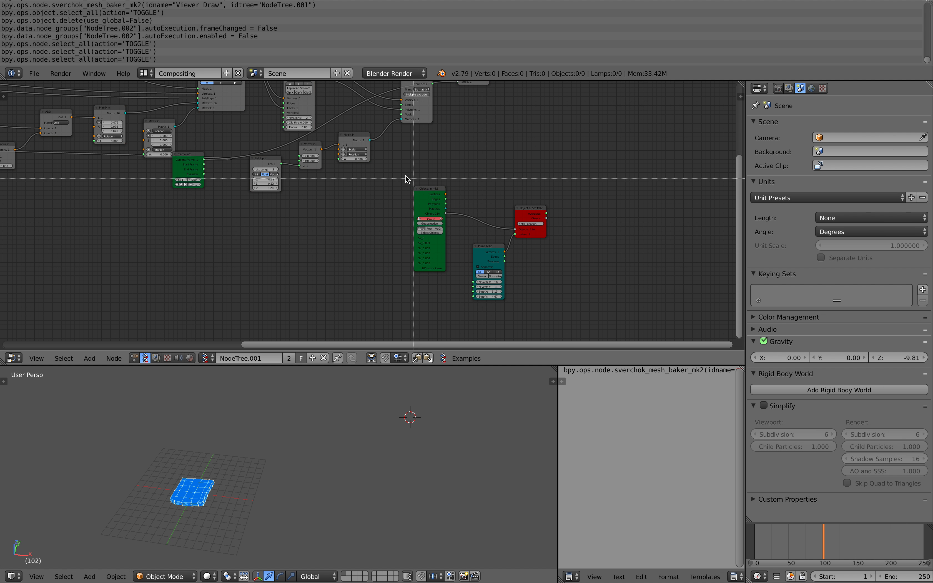
drag(403, 176, 606, 317)
scroll(531, 249, down, 2)
middle_drag(462, 238, 458, 282)
key(g)
click(676, 203)
Toggle the Viewer Draw node's display off and back on.
middle_drag(526, 156, 514, 219)
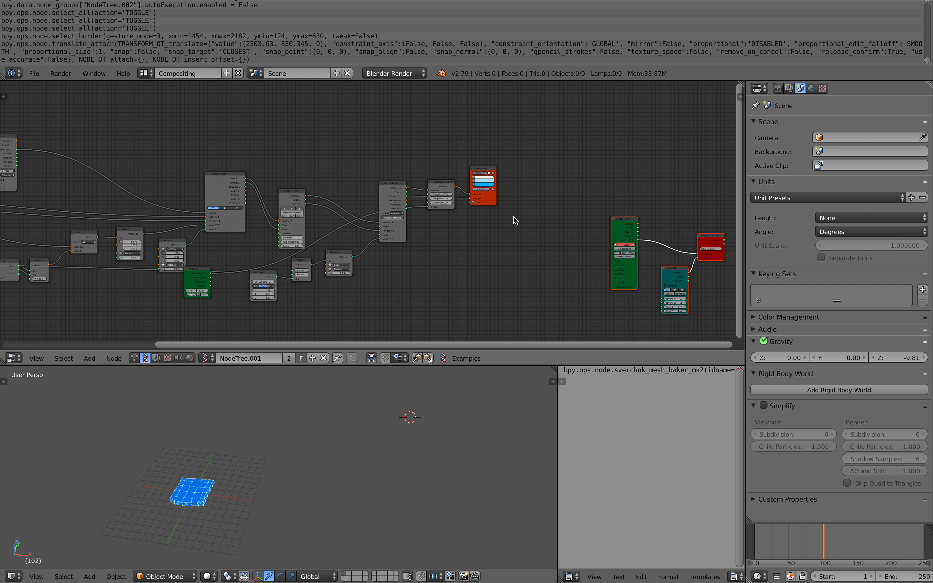
scroll(535, 185, up, 8)
click(571, 139)
Examine the stone preview and the start of the node network, scrubbing the timeline to frame 42.
middle_drag(270, 443, 431, 454)
scroll(433, 454, up, 4)
shift+middle_drag(454, 420, 430, 445)
middle_drag(177, 285, 427, 251)
scroll(426, 251, down, 2)
middle_drag(293, 227, 539, 235)
middle_drag(308, 226, 527, 232)
scroll(527, 231, down, 1)
middle_drag(389, 231, 425, 234)
middle_drag(408, 425, 400, 459)
mouse_move(775, 535)
mouse_down()
mouse_move(813, 536)
mouse_move(782, 535)
mouse_up()
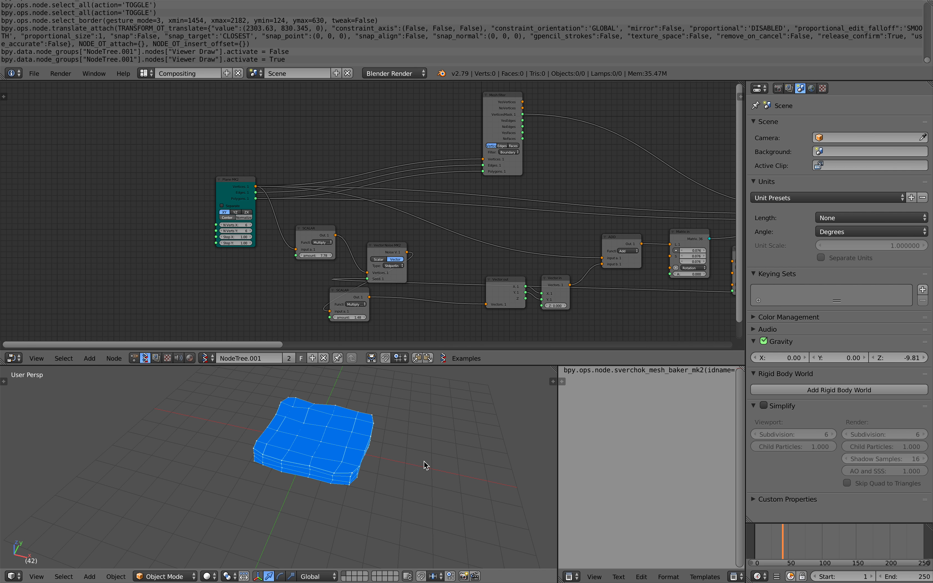
middle_drag(425, 465, 427, 476)
Move the Plane MK2 node farther from the rest of the network.
middle_drag(314, 261, 289, 263)
drag(200, 199, 115, 174)
scroll(175, 202, up, 2)
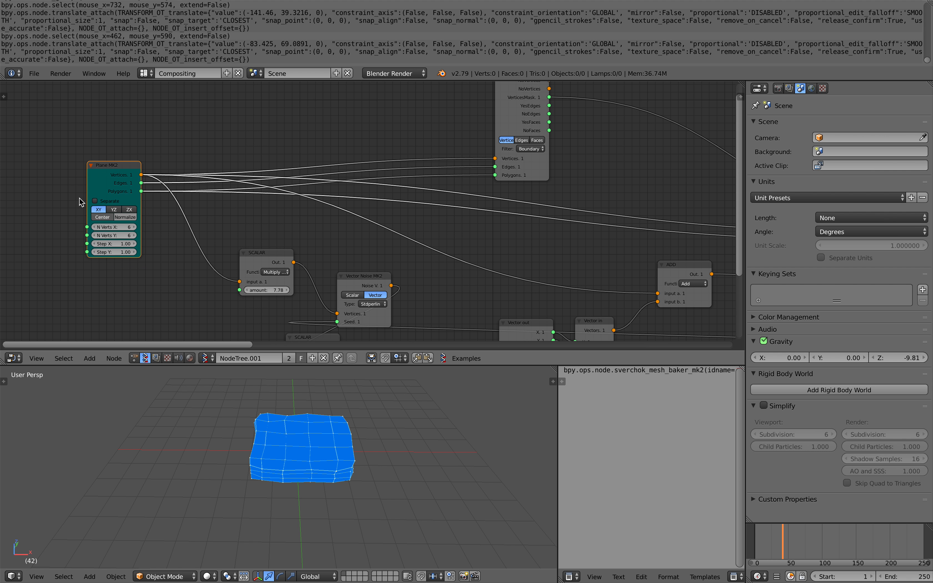
Set N Verts X and N Verts Y to 4 on the Plane MK2 node.
middle_drag(79, 202, 101, 195)
scroll(114, 229, up, 1)
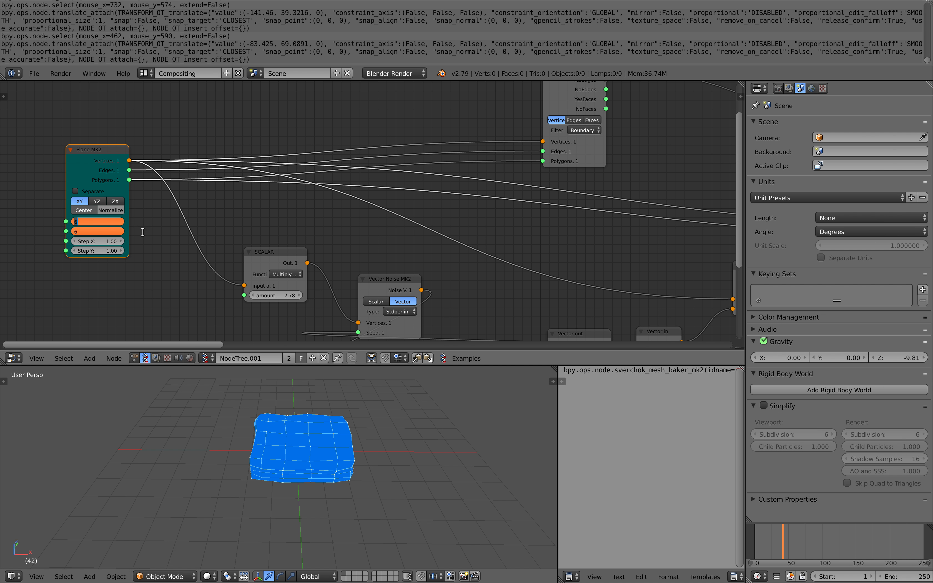
text(4)
key(Return)
middle_drag(381, 455, 392, 458)
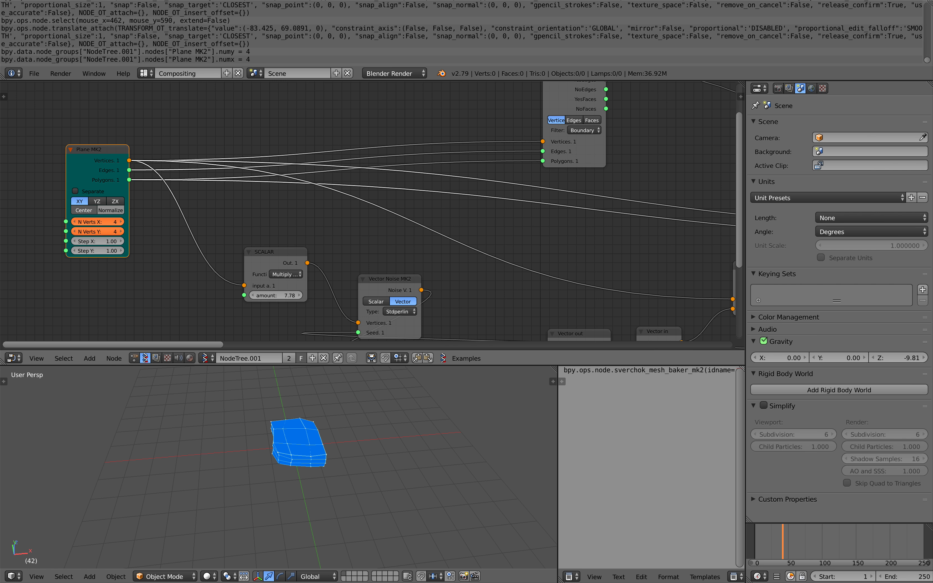
Set the Plane MK2 node's N Verts X and N Verts Y to 10 and scrub the timeline to frame 46.
key(Return)
middle_drag(289, 468, 268, 459)
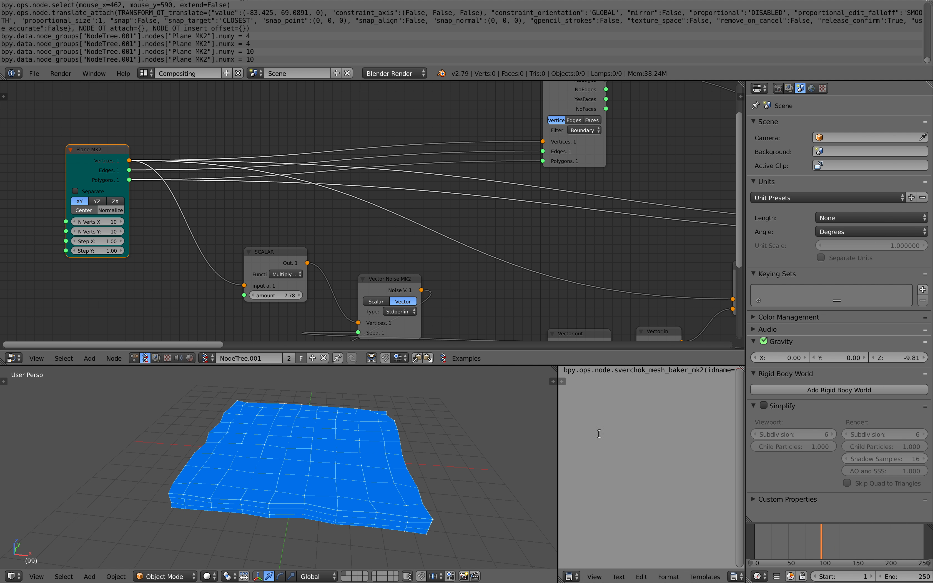
drag(776, 538, 786, 536)
middle_drag(428, 498, 404, 490)
scroll(345, 458, down, 2)
middle_drag(344, 459, 281, 435)
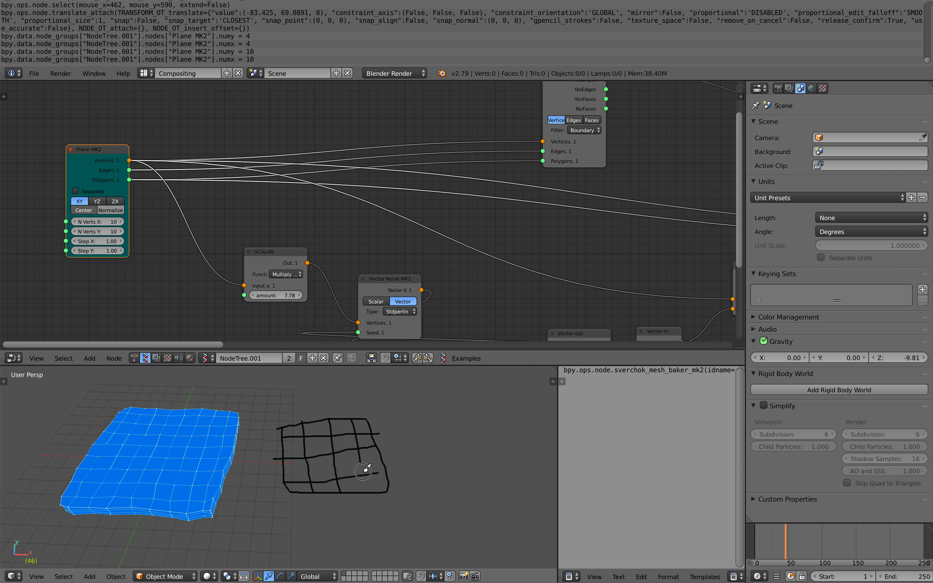
Reposition the mesh filter node, set to the Boundary filter, within the node network.
scroll(462, 242, down, 3)
middle_drag(498, 135, 426, 143)
scroll(347, 143, down, 2)
middle_drag(388, 185, 301, 213)
scroll(301, 213, up, 1)
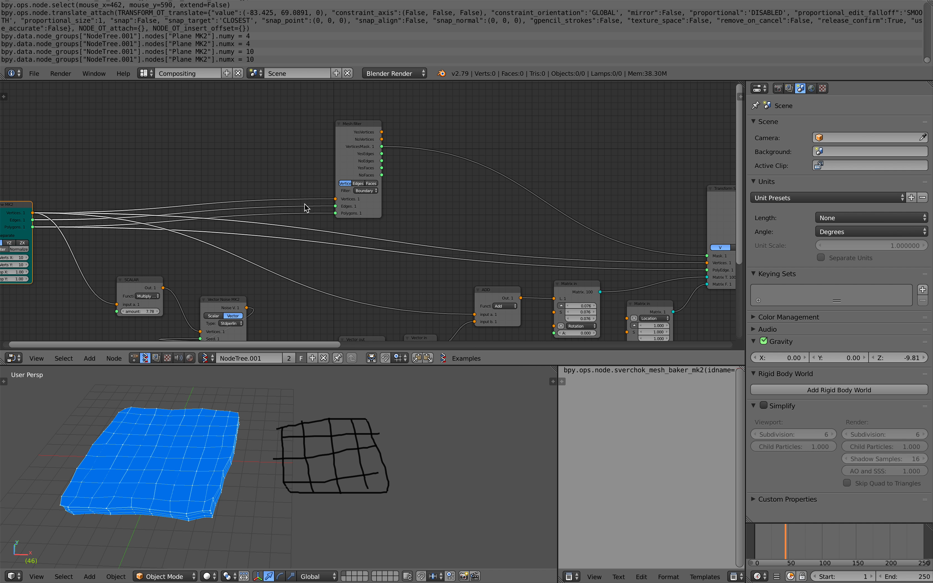
drag(346, 130, 315, 130)
scroll(297, 141, up, 1)
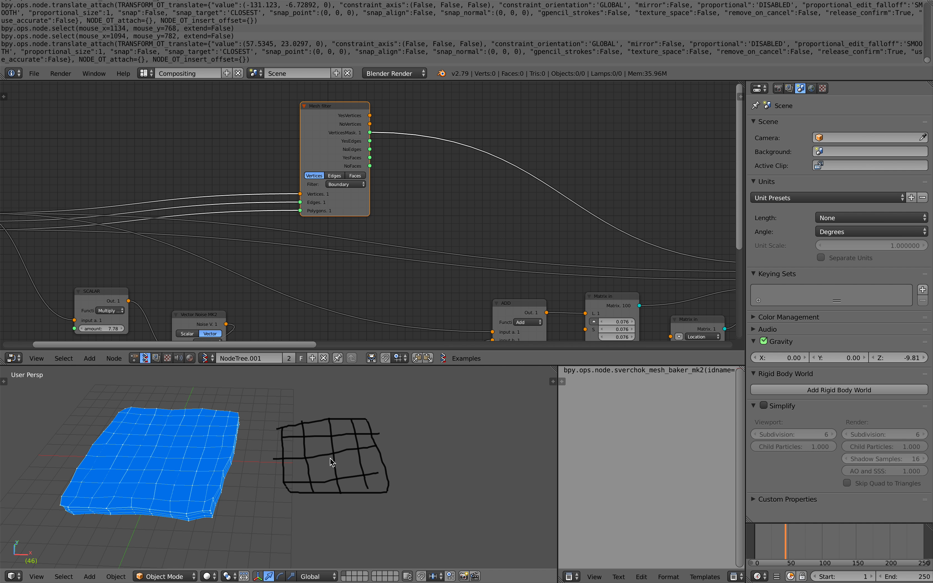
Sketch diagrams beside the mesh in the 3D view: a square outline with edge ticks, a separate inner grid, wavy outlines and pointing arrows.
mouse_move(414, 442)
shift+middle_down()
mouse_move(251, 444)
mouse_move(325, 442)
shift+middle_up()
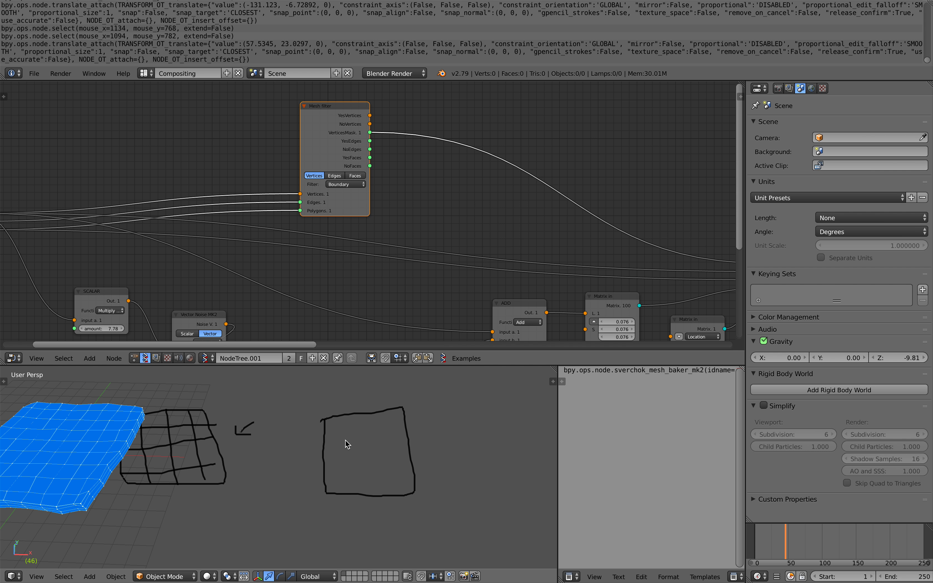
shift+middle_drag(363, 437, 231, 457)
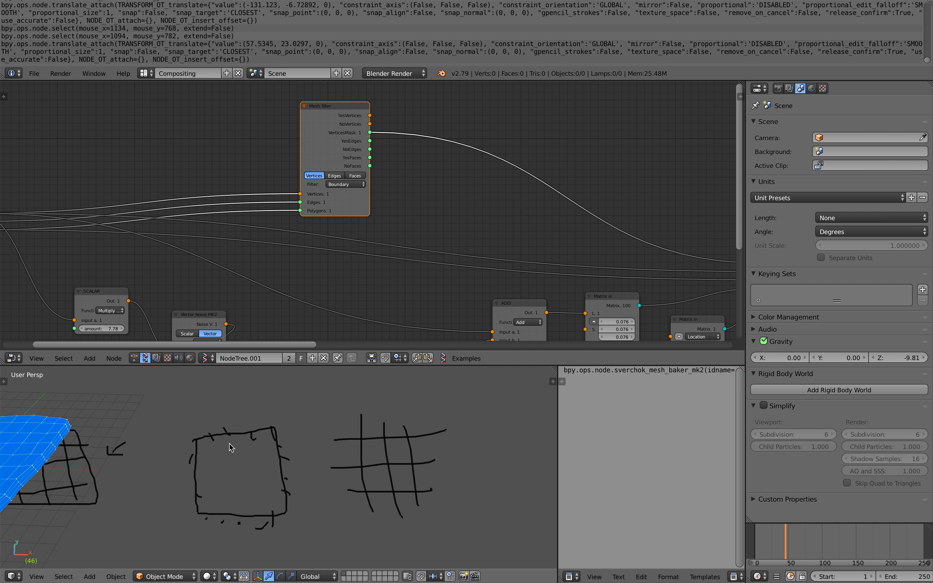
shift+middle_drag(275, 433, 229, 479)
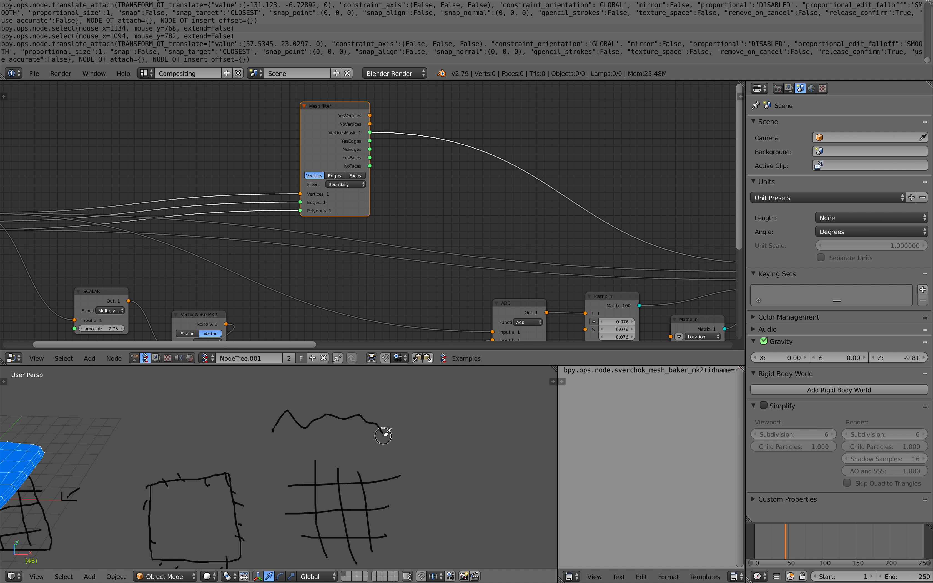
shift+middle_drag(425, 462, 343, 481)
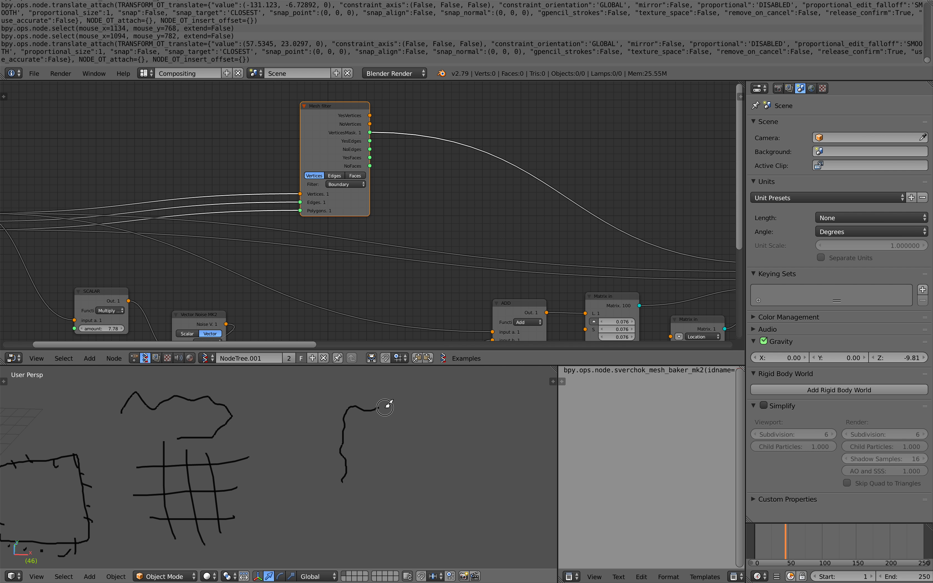
shift+middle_drag(340, 477, 408, 454)
drag(345, 430, 303, 461)
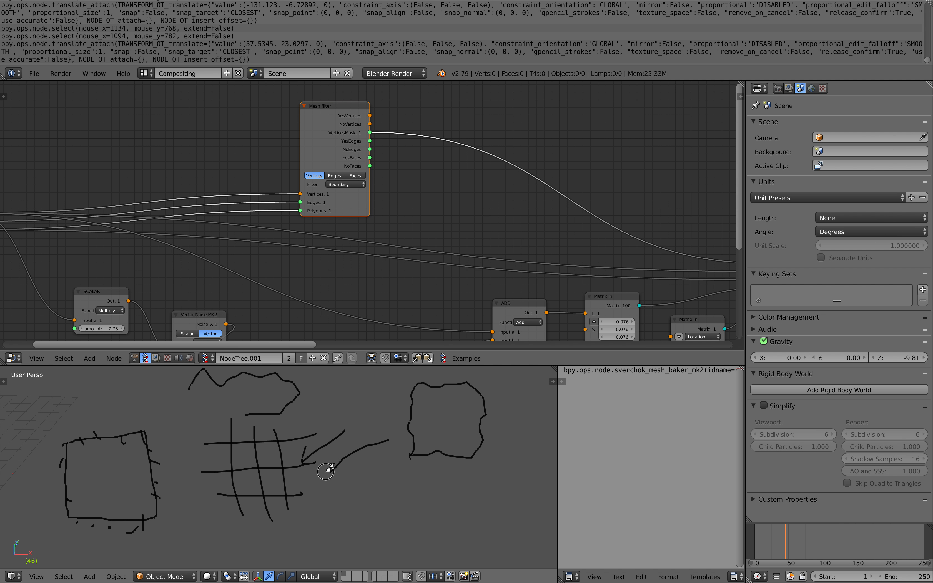
scroll(283, 461, down, 3)
shift+middle_drag(283, 462, 474, 444)
scroll(474, 443, down, 2)
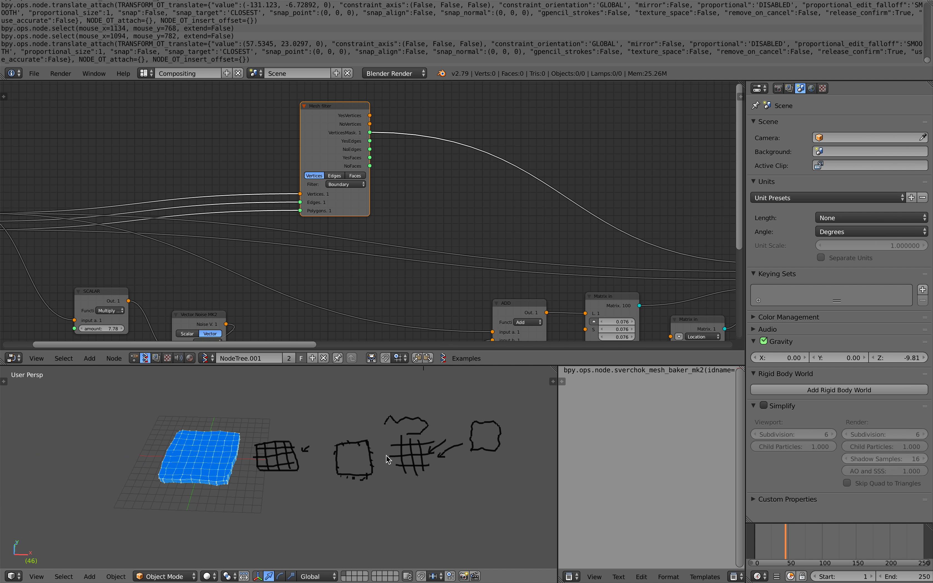
Delete the grease pencil colour to clear the sketched diagrams from the 3D view.
click(553, 381)
scroll(511, 510, down, 5)
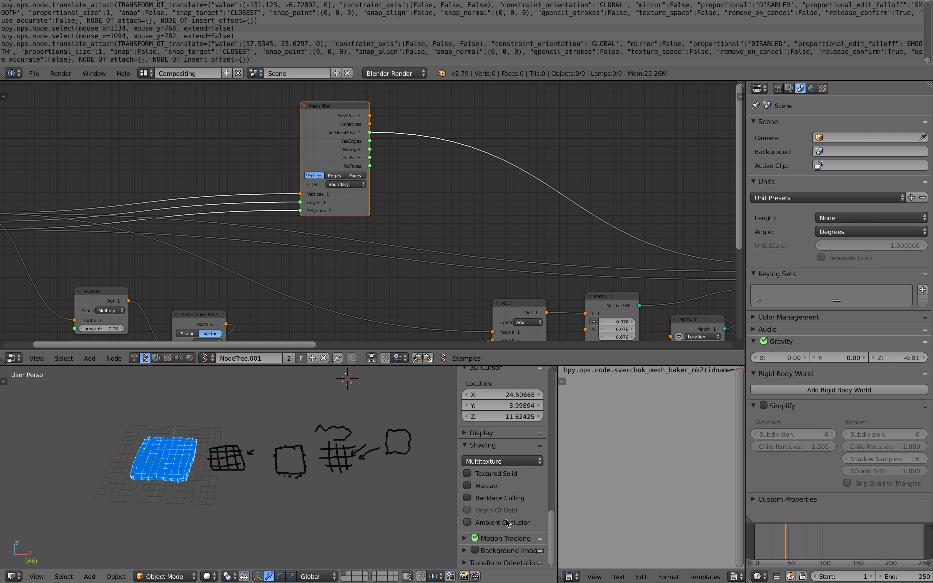
scroll(487, 527, up, 5)
scroll(487, 509, down, 5)
click(481, 433)
scroll(498, 508, down, 8)
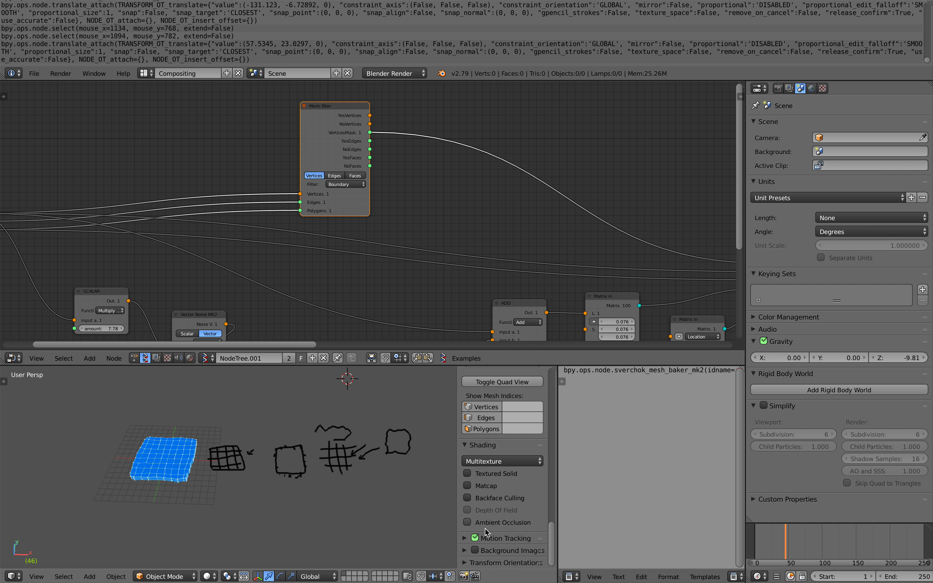
scroll(475, 535, up, 10)
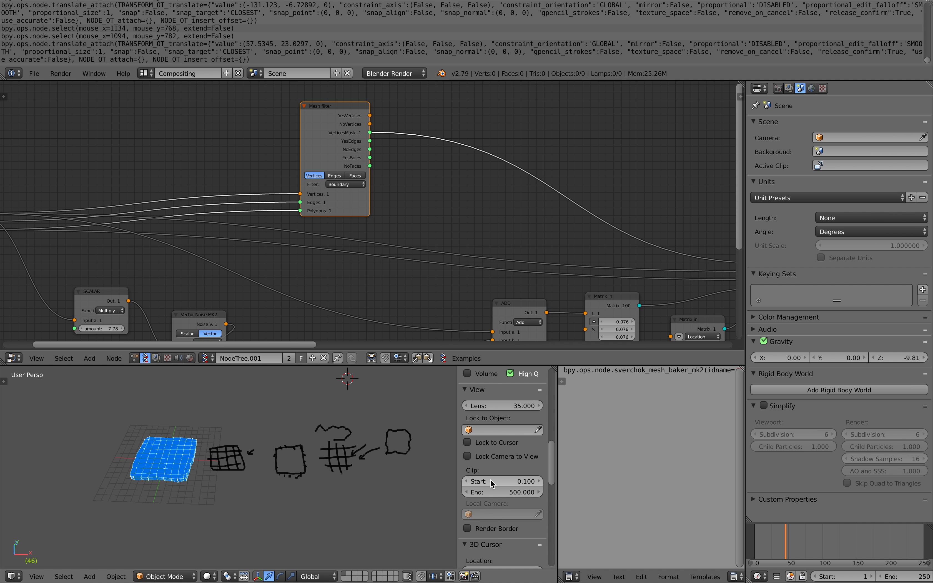
click(537, 413)
key(n)
shift+middle_drag(251, 439, 349, 453)
scroll(354, 451, up, 3)
Reposition the Mesh filter node above the links running from the Plane MK2 node.
scroll(292, 251, down, 5)
middle_drag(292, 209, 435, 192)
scroll(435, 191, up, 3)
middle_drag(485, 172, 438, 190)
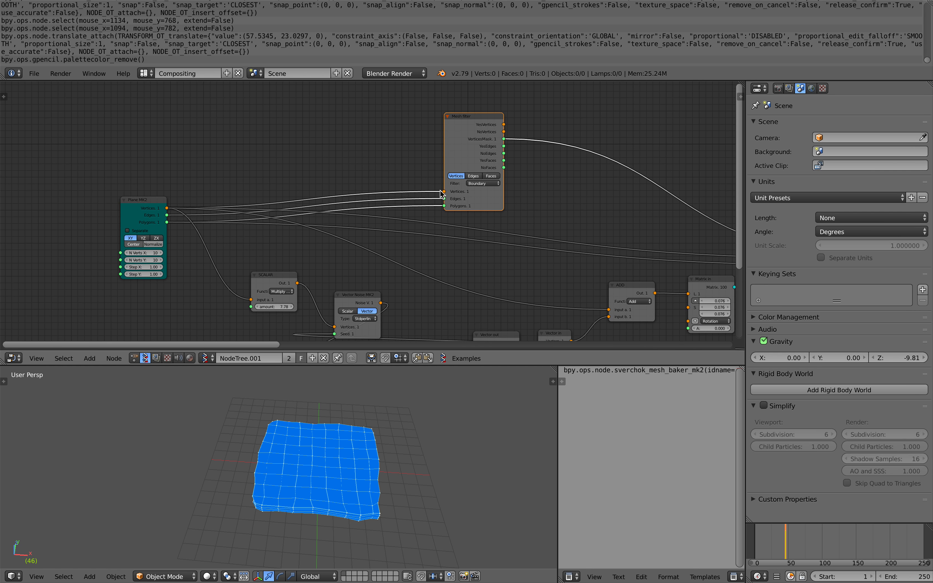
drag(449, 154, 405, 138)
middle_drag(366, 136, 307, 164)
middle_drag(432, 193, 399, 190)
drag(317, 156, 399, 145)
scroll(449, 191, down, 1)
middle_drag(442, 196, 361, 227)
scroll(327, 218, up, 6)
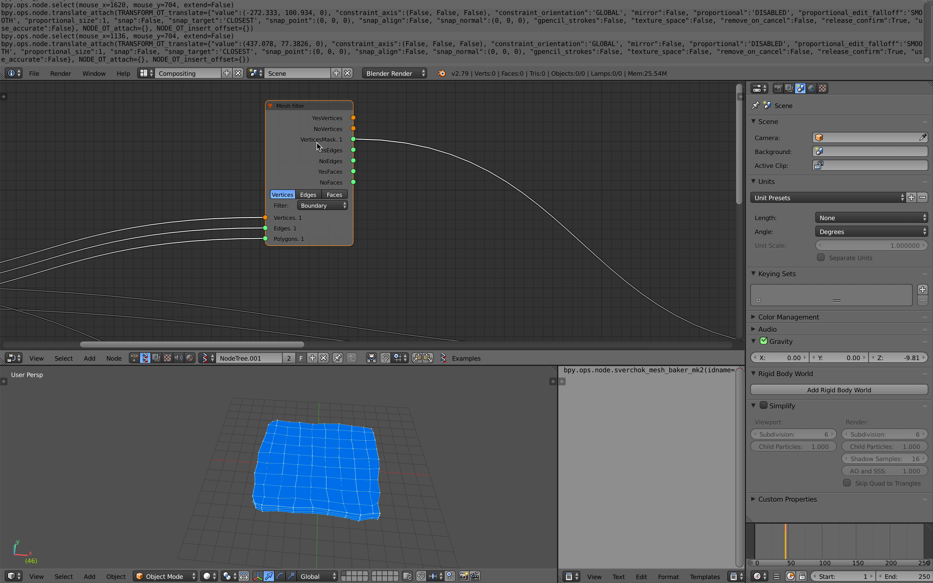
Nudge the Transform Select node that receives the Mesh filter's VerticesMask output.
scroll(394, 186, down, 2)
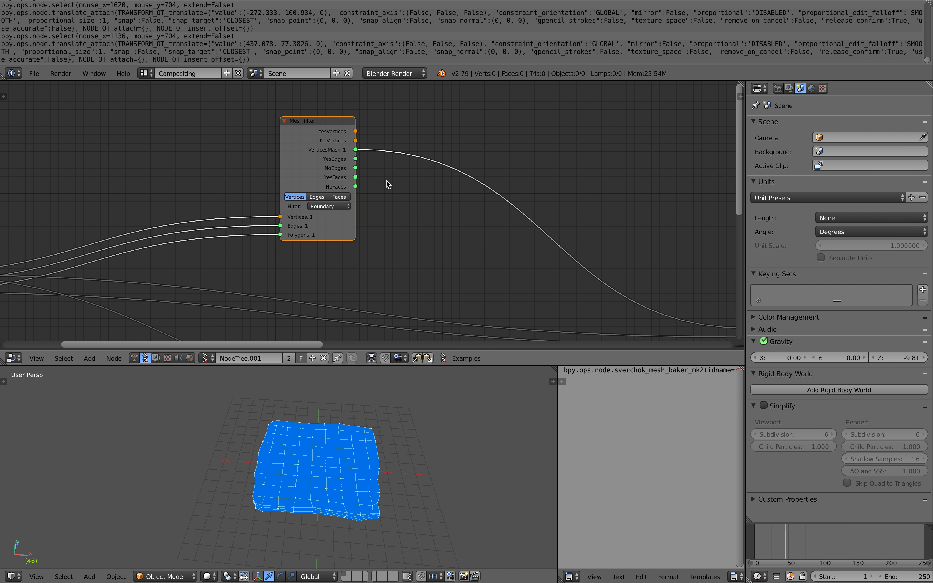
middle_drag(376, 154, 285, 134)
scroll(485, 202, down, 1)
middle_drag(500, 229, 363, 197)
drag(516, 179, 524, 179)
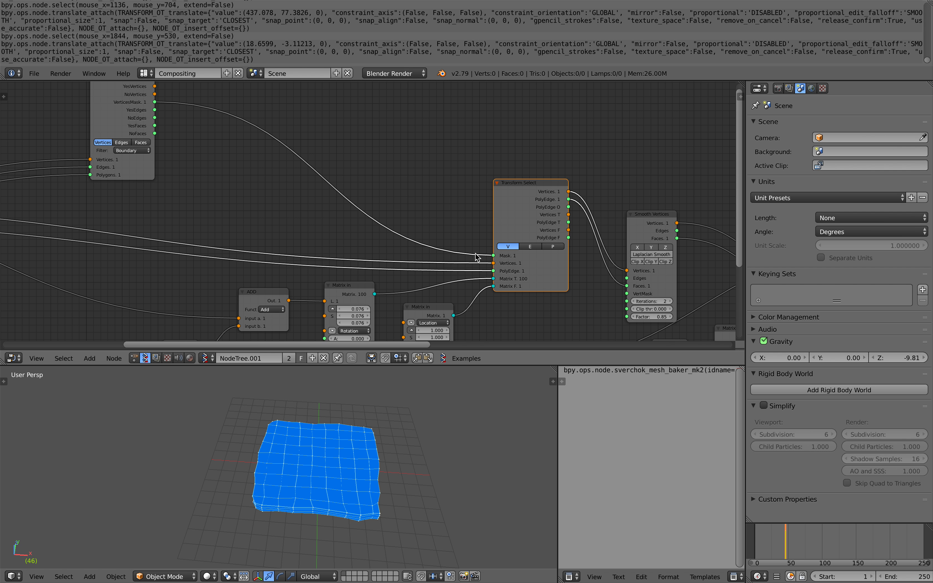
Set all three scale values to 1.282 on the Matrix in node feeding Transform Select's Matrix T input.
middle_drag(475, 257, 482, 176)
scroll(472, 204, up, 2)
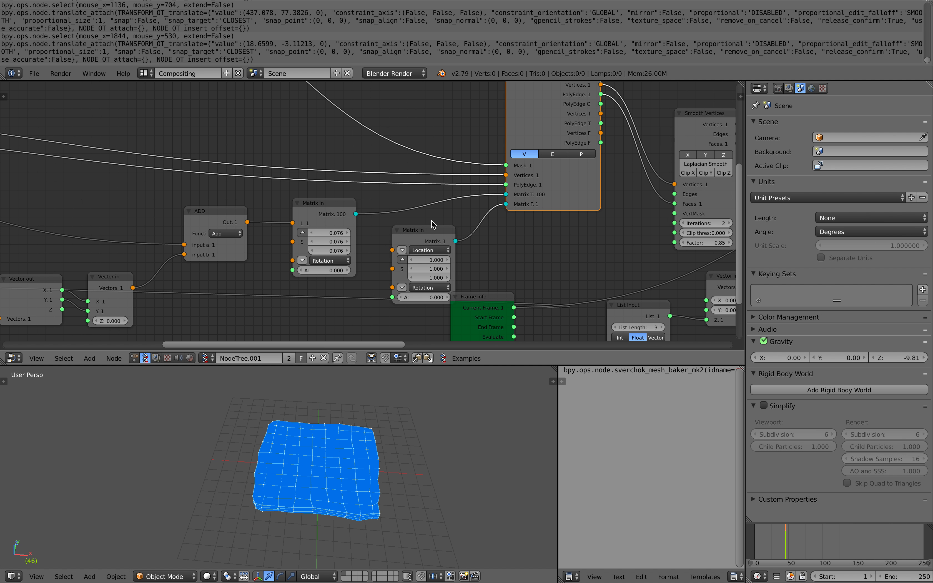
drag(319, 250, 361, 251)
middle_drag(356, 440, 322, 487)
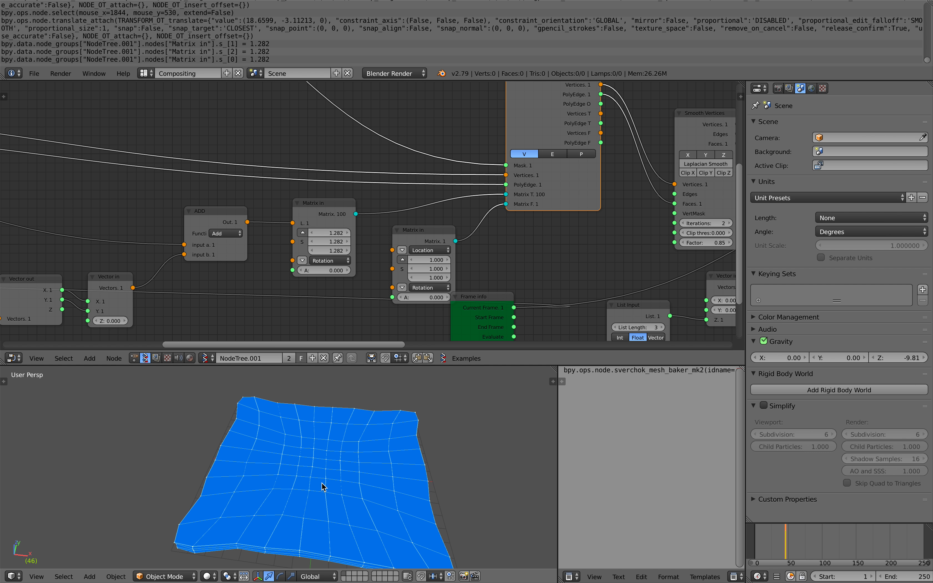
Reposition the Smooth Vertices node and turn off its smoothing on X, Y and Z.
scroll(323, 487, down, 1)
middle_drag(415, 215, 199, 219)
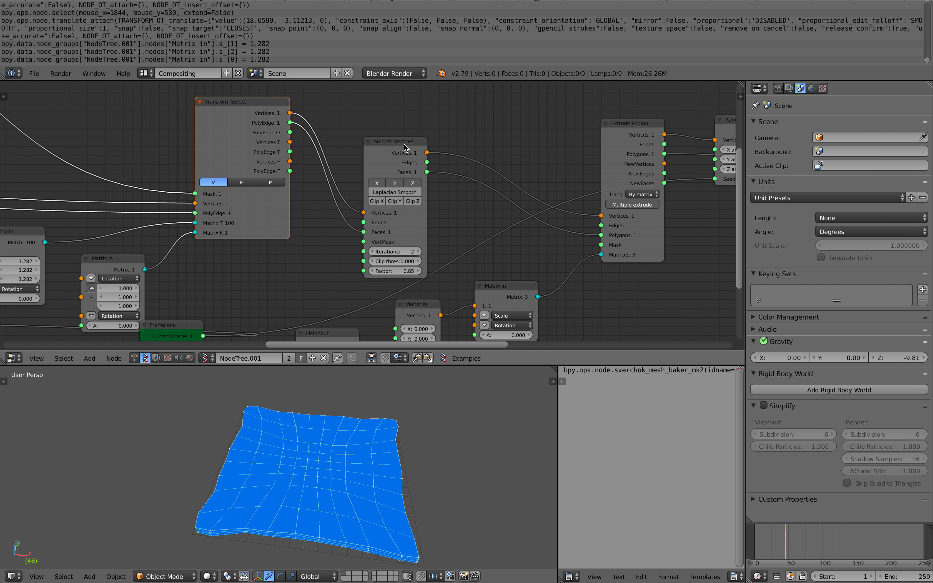
drag(404, 147, 395, 124)
drag(371, 158, 400, 164)
scroll(371, 148, down, 1)
scroll(346, 487, down, 1)
middle_drag(345, 482, 317, 480)
Try a scale of 1.000 on the Matrix in node feeding Matrix T and set all three scale values to 1.12.
middle_drag(174, 299, 350, 265)
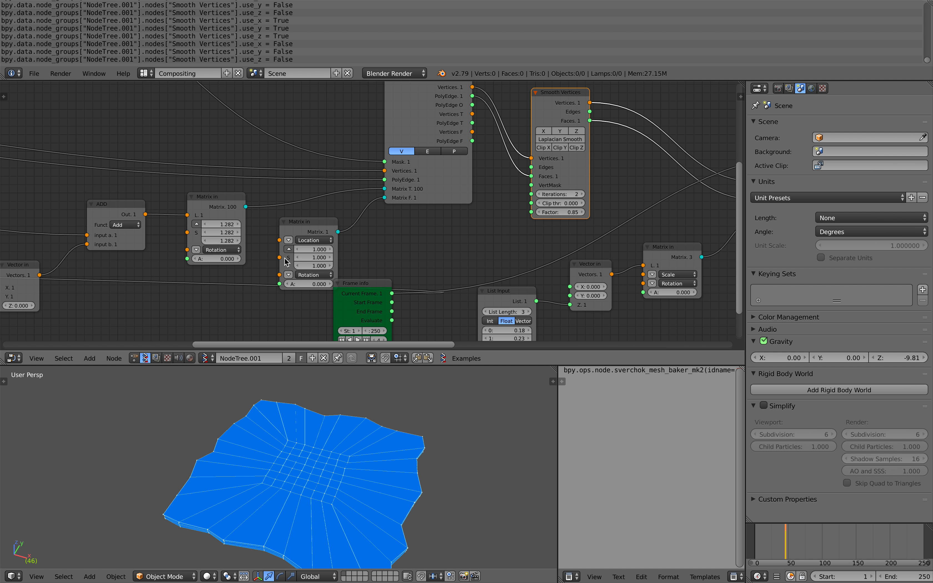
mouse_move(227, 240)
mouse_down()
mouse_move(255, 240)
mouse_move(204, 240)
mouse_move(227, 240)
mouse_up()
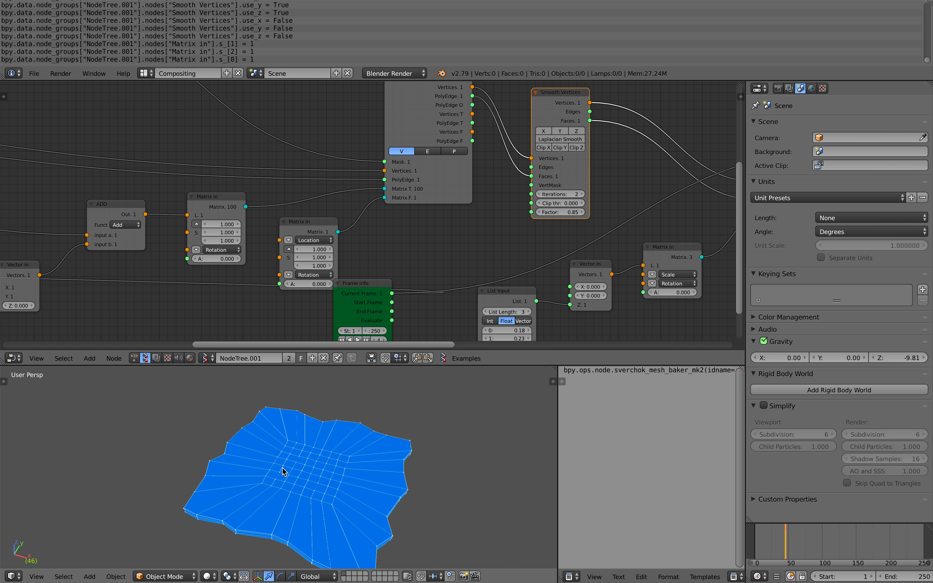
middle_drag(290, 489, 339, 459)
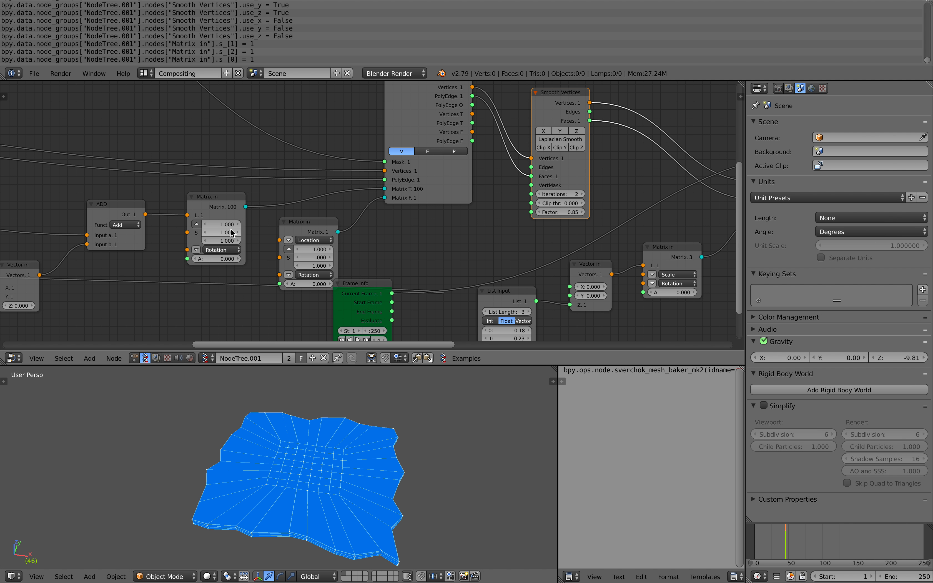
mouse_move(228, 240)
mouse_down()
mouse_move(282, 240)
mouse_move(235, 240)
mouse_up()
Set N Verts X and N Verts Y to 6 on the Plane MK2 node.
middle_drag(184, 225, 407, 222)
scroll(211, 211, down, 2)
middle_drag(263, 211, 630, 236)
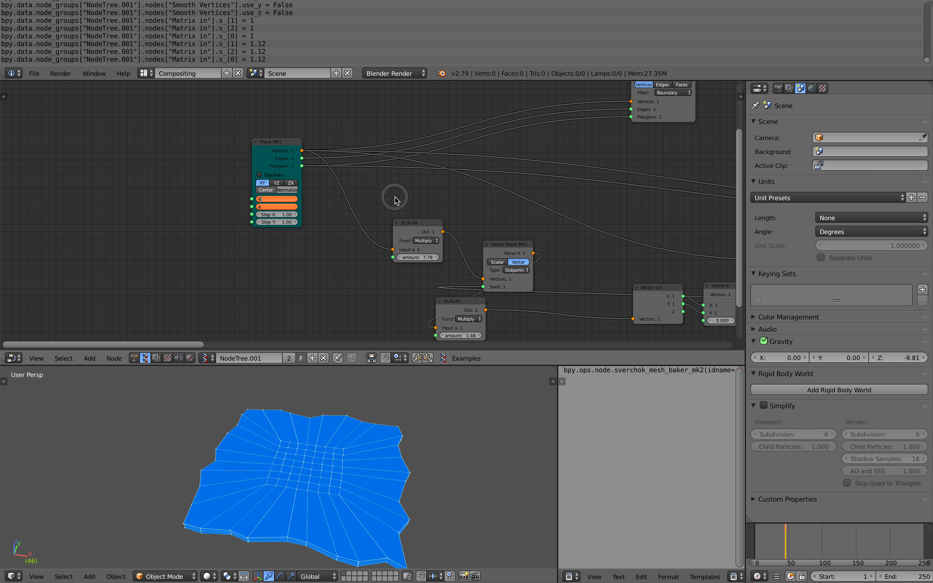
click(394, 196)
middle_drag(394, 196, 282, 151)
scroll(354, 415, up, 2)
middle_drag(354, 415, 367, 436)
scroll(370, 243, up, 2)
Spread out the Vector Noise MK2 node and the SCALAR node that follows it so their links are clear.
middle_drag(370, 243, 317, 225)
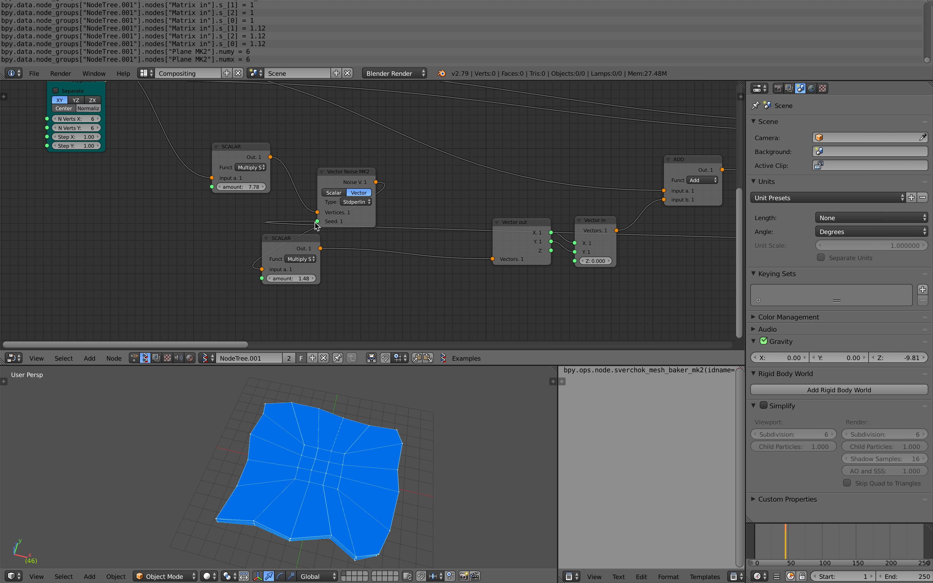
drag(341, 174, 321, 165)
drag(301, 239, 365, 252)
drag(328, 168, 349, 162)
drag(353, 250, 407, 250)
drag(345, 157, 327, 170)
Try the Blender, Stdperlin, Newperlin, Voronoi_F1, Voronoi_F2 and Cellnoise noise types on the Vector Noise MK2 node.
click(339, 201)
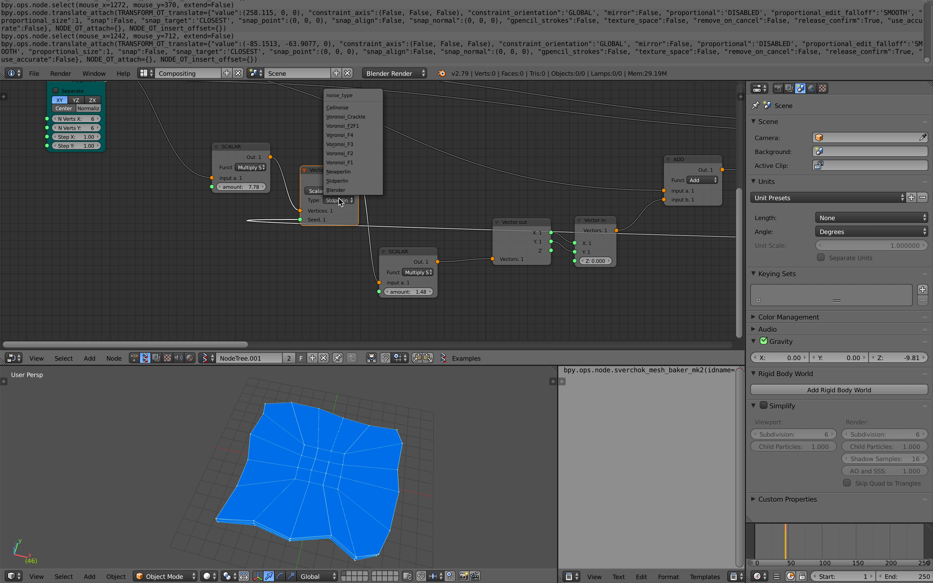
click(342, 190)
ctrl+scroll(340, 201, down, 3)
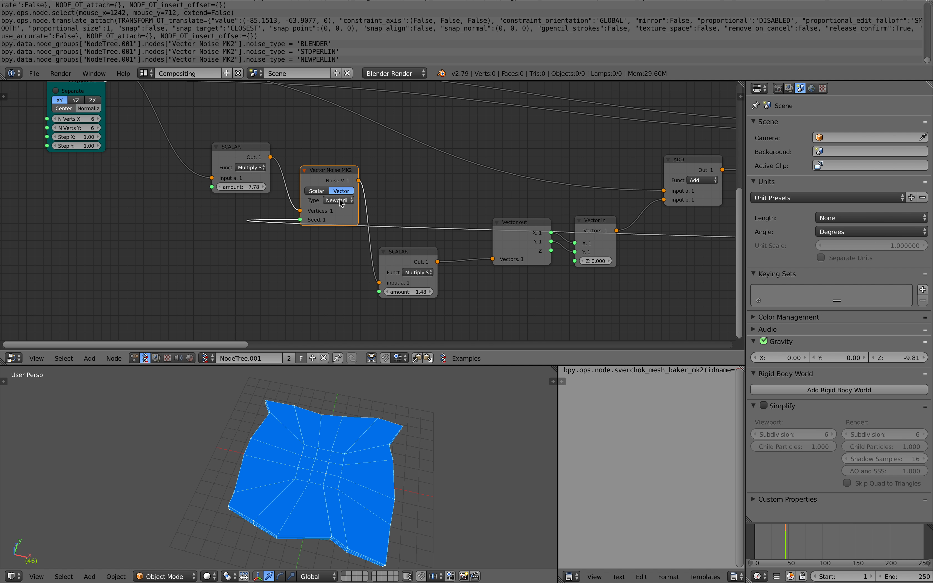
ctrl+scroll(341, 201, down, 1)
click(340, 200)
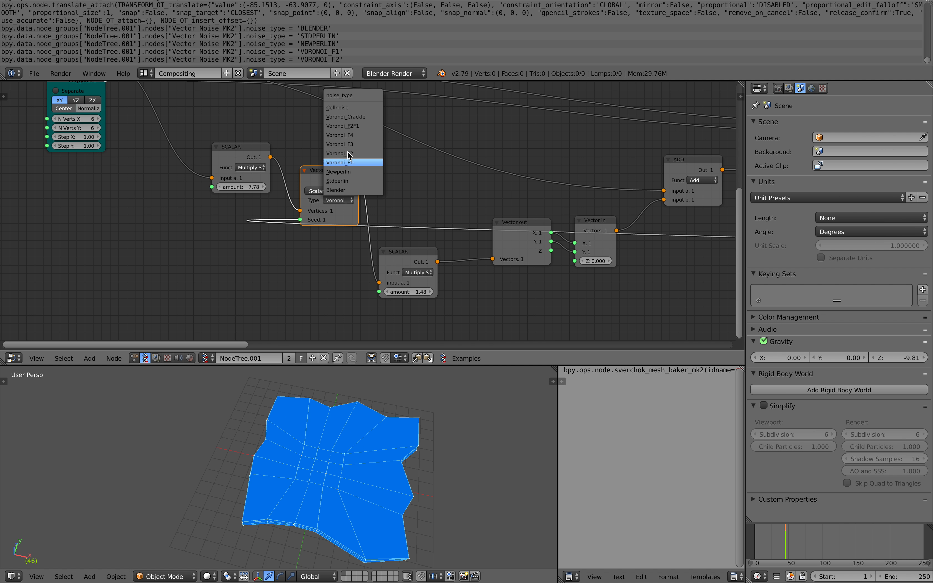
click(345, 108)
ctrl+scroll(333, 202, down, 1)
ctrl+scroll(333, 201, down, 1)
ctrl+scroll(334, 201, up, 1)
ctrl+scroll(334, 201, down, 1)
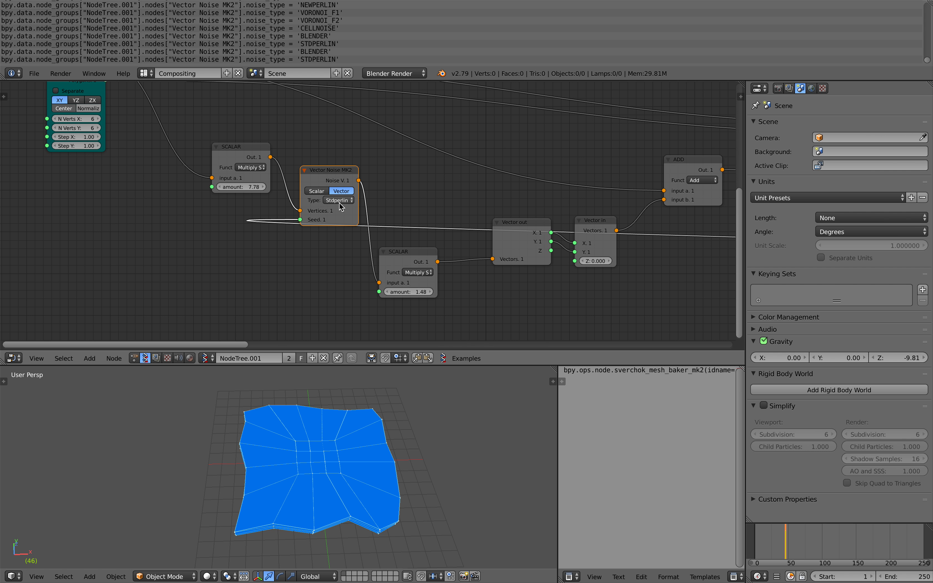
Set the Vector Noise MK2 node's noise type to Voronoi_F1.
click(339, 201)
click(347, 163)
mouse_move(354, 468)
middle_down()
mouse_move(342, 440)
mouse_move(333, 488)
mouse_move(343, 450)
mouse_move(344, 462)
middle_up()
scroll(328, 461, down, 2)
key(ctrl+s)
click(334, 489)
Reposition the SCALAR node that feeds Vector Noise MK2 and set its amount to 9.28.
middle_drag(236, 190, 216, 204)
drag(214, 162, 195, 156)
drag(201, 196, 224, 196)
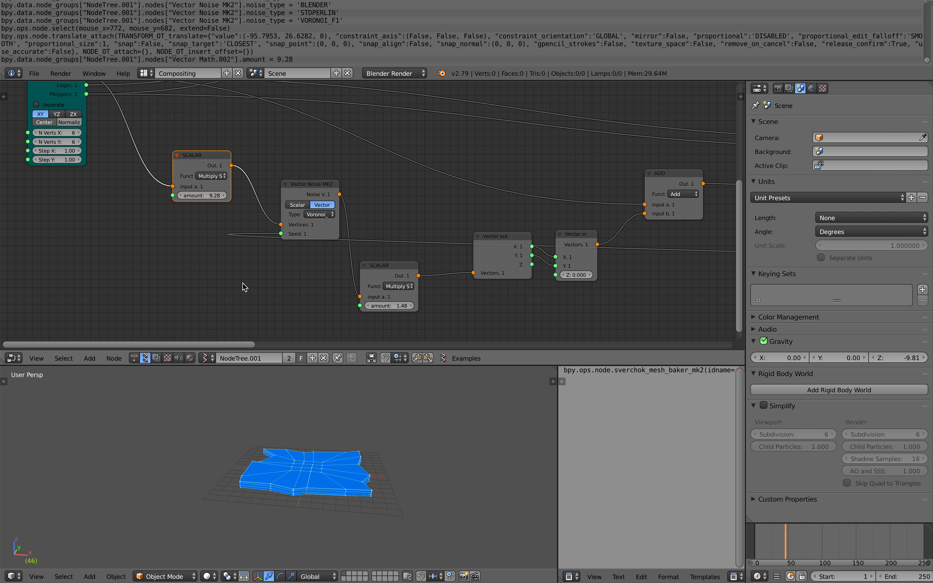
Set the amount to 1.78 on the SCALAR node before Vector Noise MK2 and to 0.98 on the one after it.
click(220, 210)
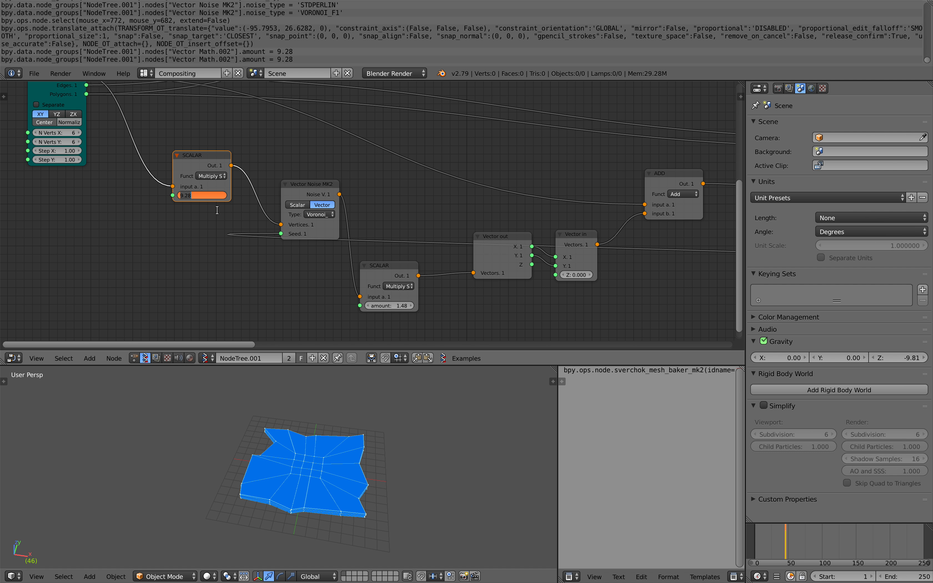
key(Return)
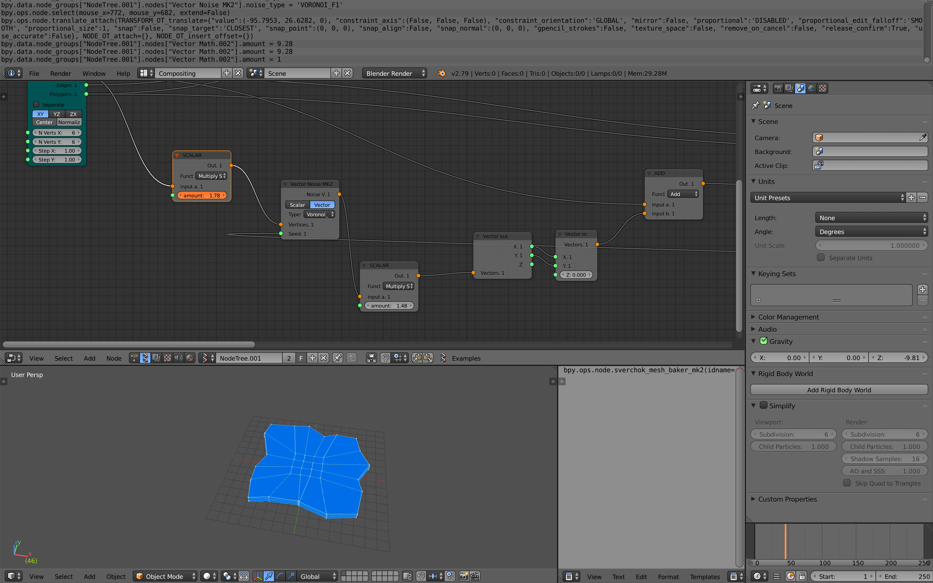
mouse_move(202, 196)
mouse_down()
mouse_move(214, 195)
mouse_move(201, 195)
mouse_up()
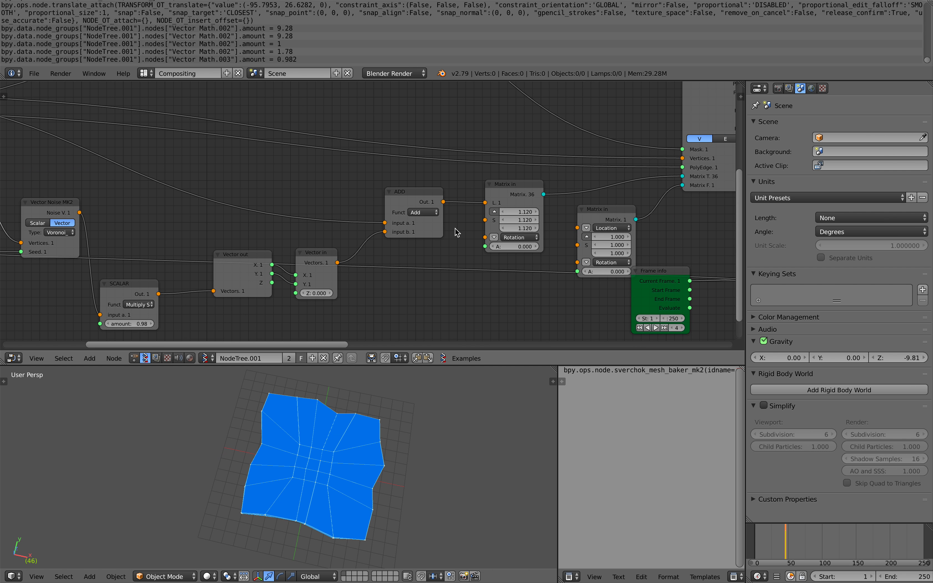
Compare the mesh with smoothing off and on, and enable X, Y and Z on the Smooth Vertices node.
ctrl+scroll(331, 279, down, 3)
mouse_move(480, 218)
mouse_down()
mouse_move(496, 218)
mouse_move(479, 217)
mouse_up()
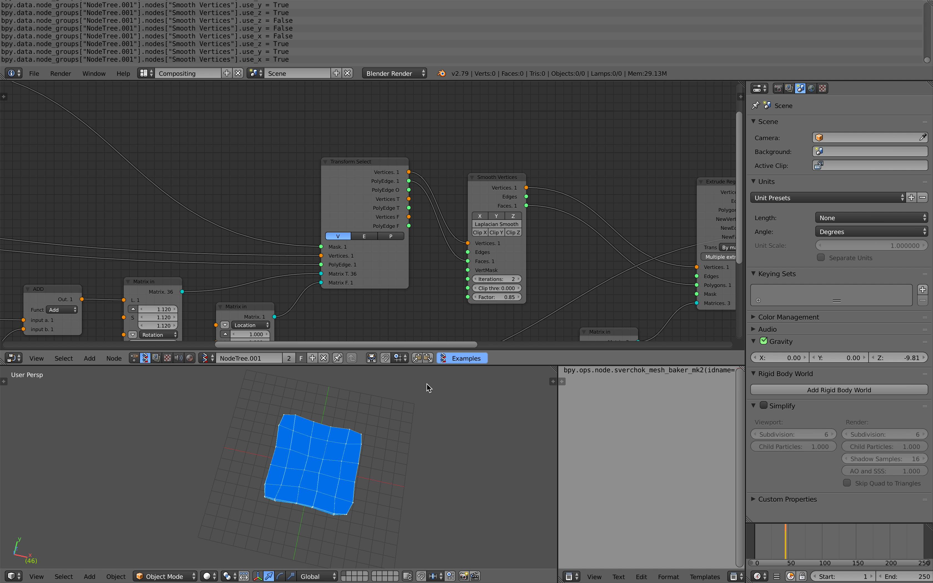
middle_drag(337, 465, 334, 451)
drag(485, 218, 513, 217)
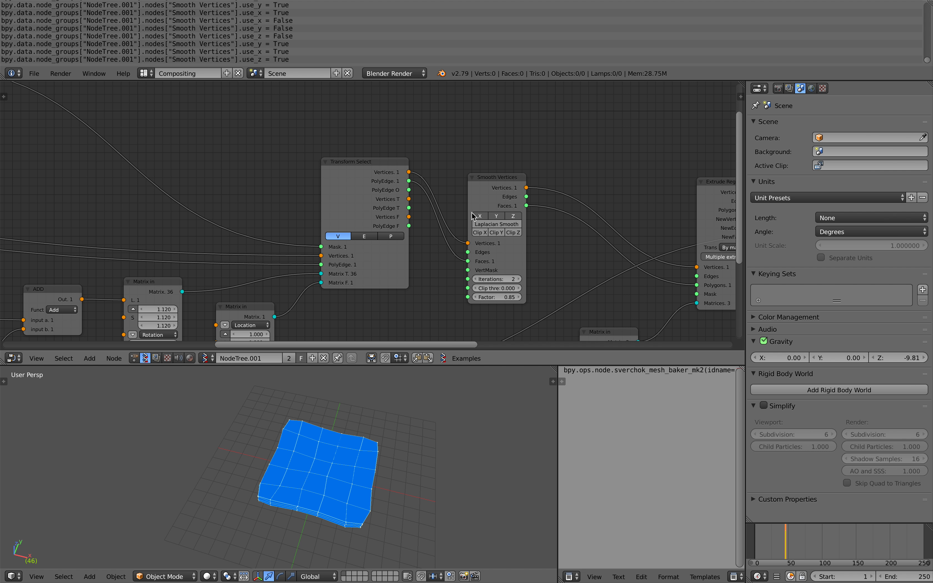
scroll(484, 217, down, 1)
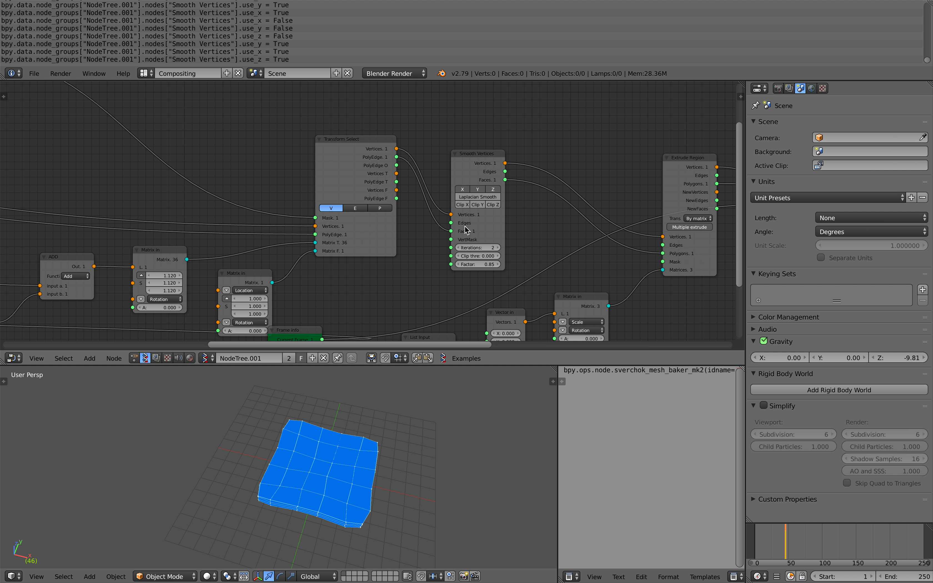
Move the Frame info node to the start of the network, below the Vector Noise MK2 node.
middle_drag(464, 227, 461, 195)
scroll(461, 195, up, 2)
middle_drag(427, 244, 432, 220)
drag(283, 293, 109, 274)
middle_drag(109, 274, 262, 257)
scroll(262, 257, down, 3)
drag(262, 257, 167, 299)
scroll(167, 299, down, 1)
middle_drag(167, 299, 334, 246)
scroll(334, 247, down, 2)
drag(334, 247, 35, 297)
scroll(233, 276, down, 2)
middle_drag(233, 276, 201, 285)
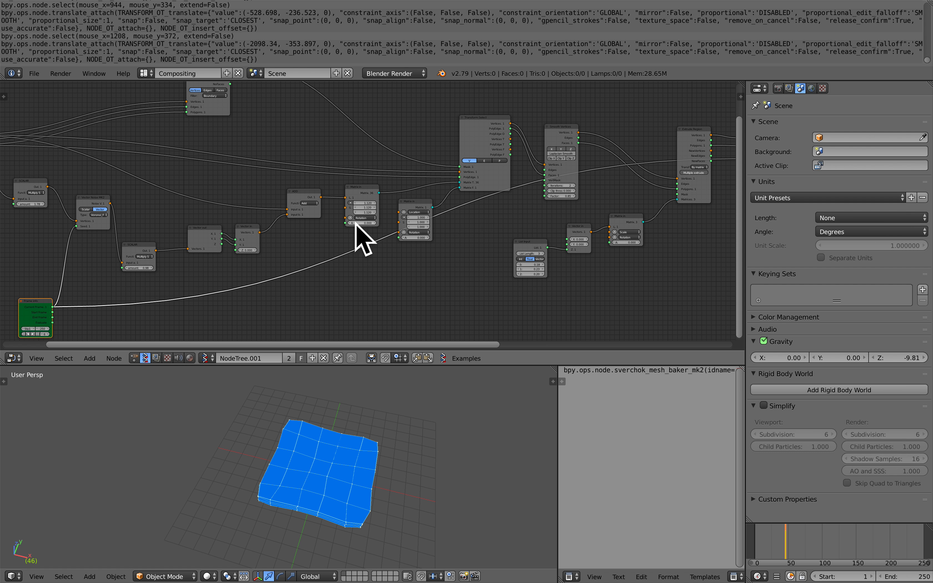
Reposition the Viewer Draw node at the end of the network, beside the Randomize input vertices node.
scroll(368, 220, down, 1)
middle_drag(610, 186, 280, 229)
scroll(281, 229, up, 7)
drag(519, 191, 545, 223)
Set the X, Y and Z amplitudes of the Randomize input vertices node to 0.63.
scroll(484, 182, up, 4)
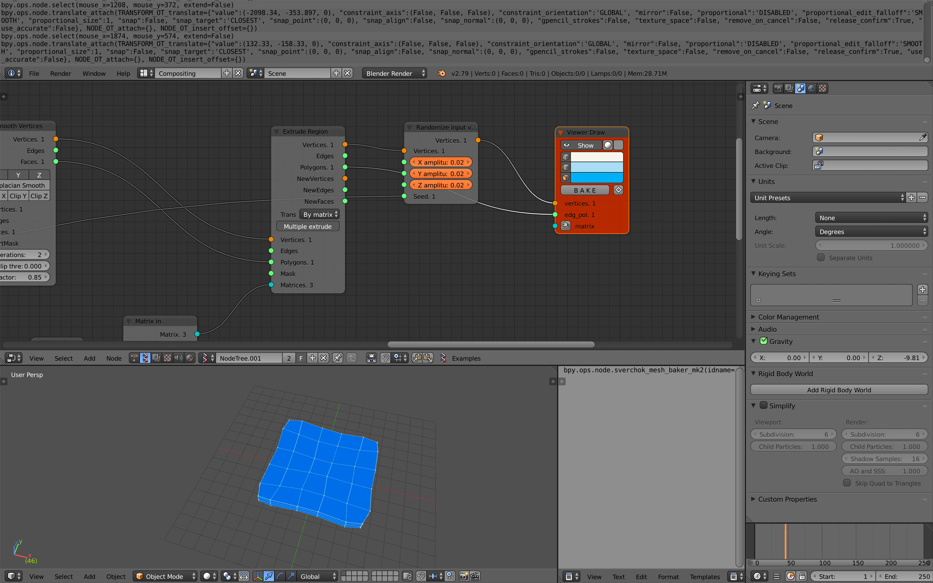
drag(450, 166, 497, 167)
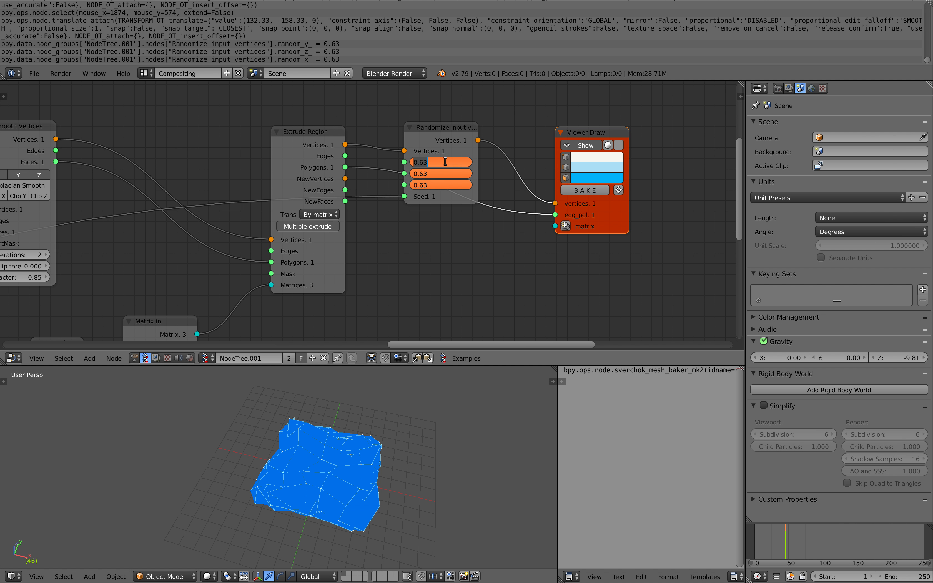
Set the X and Y amplitudes of the Randomize input vertices node to 1 and its Z amplitude to 0.
text(1)
key(Return)
click(451, 185)
text(0)
key(Return)
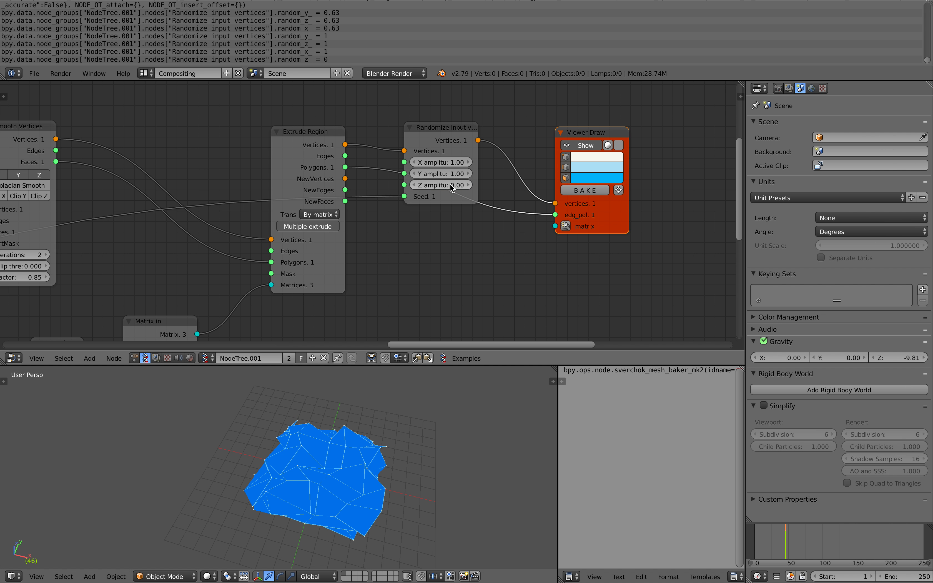
middle_drag(423, 545, 423, 525)
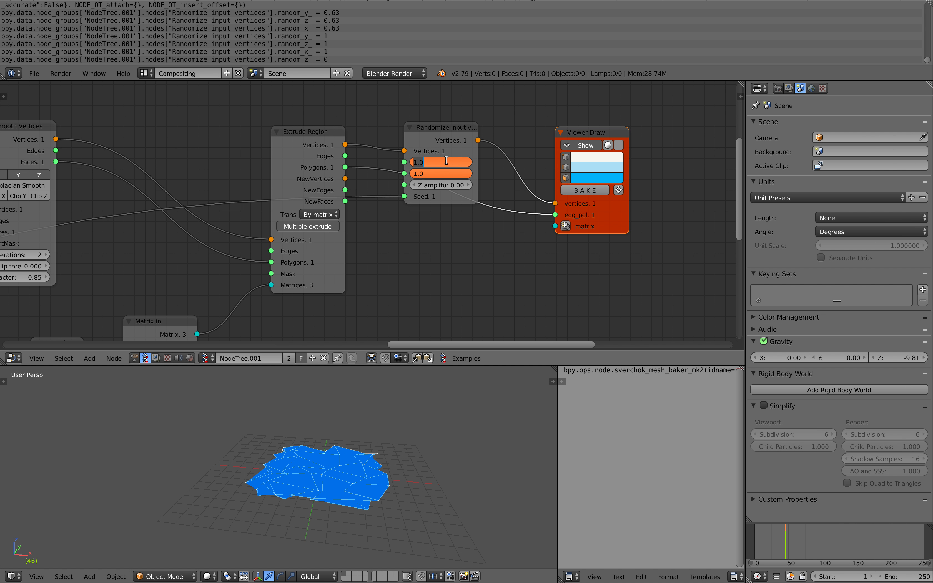
Set the X and Y amplitudes of the Randomize input vertices node to 0.1 and save the file.
key(Return)
middle_drag(411, 402, 407, 380)
scroll(401, 416, up, 2)
middle_drag(398, 421, 431, 432)
key(ctrl+s)
click(432, 434)
middle_drag(308, 440, 287, 446)
scroll(385, 241, down, 4)
key(ctrl+s)
click(387, 244)
Move the Matrix in node that feeds Extrude Region up and closer to that node.
middle_drag(390, 251, 484, 210)
scroll(406, 222, down, 1)
drag(312, 247, 336, 235)
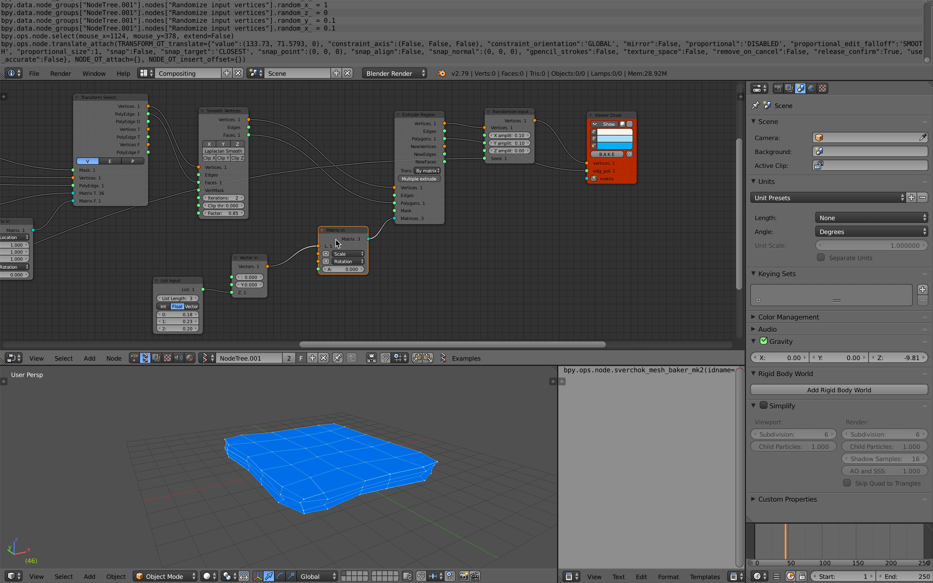
middle_drag(358, 236, 388, 228)
drag(373, 227, 379, 229)
Tidy the layout of the Vector in, List Input, Matrix in and Extrude Region nodes.
click(289, 254)
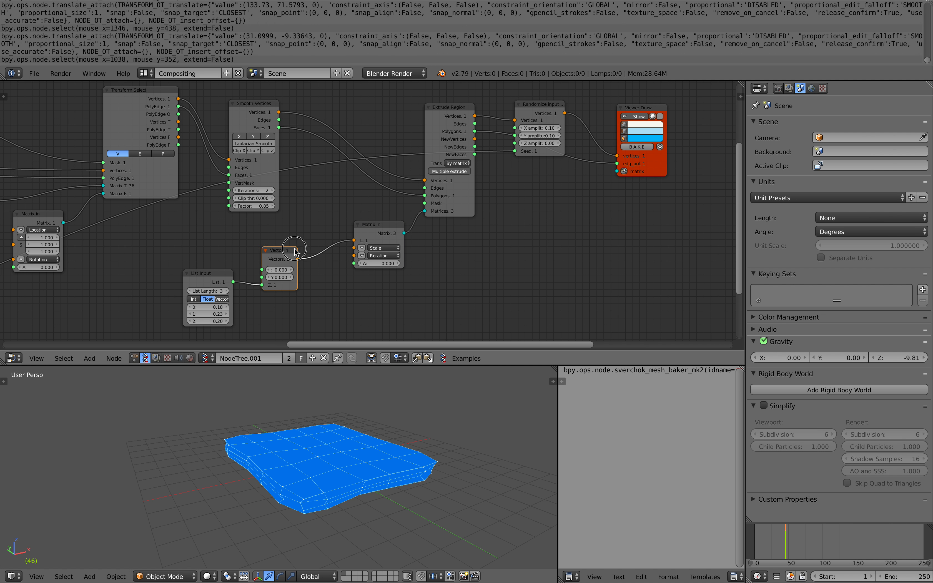
drag(289, 251, 308, 242)
middle_drag(308, 242, 339, 224)
scroll(308, 231, up, 1)
mouse_move(230, 266)
mouse_down()
mouse_move(258, 238)
mouse_move(230, 249)
mouse_up()
scroll(260, 238, up, 1)
drag(427, 221, 419, 223)
middle_drag(443, 198, 362, 256)
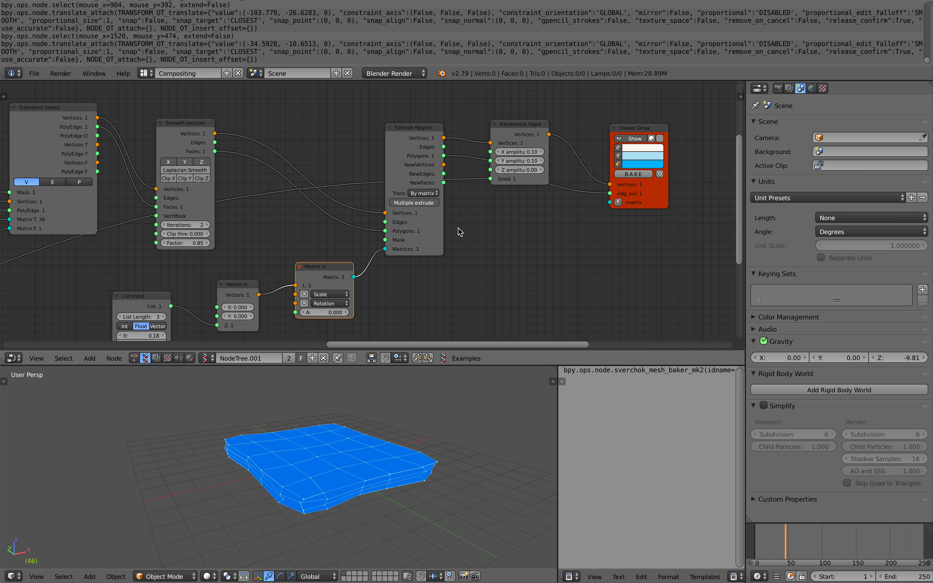
drag(420, 143, 423, 140)
Reduce the List Input node's list length to 1 and set its single value to 1.08.
middle_drag(421, 212, 491, 171)
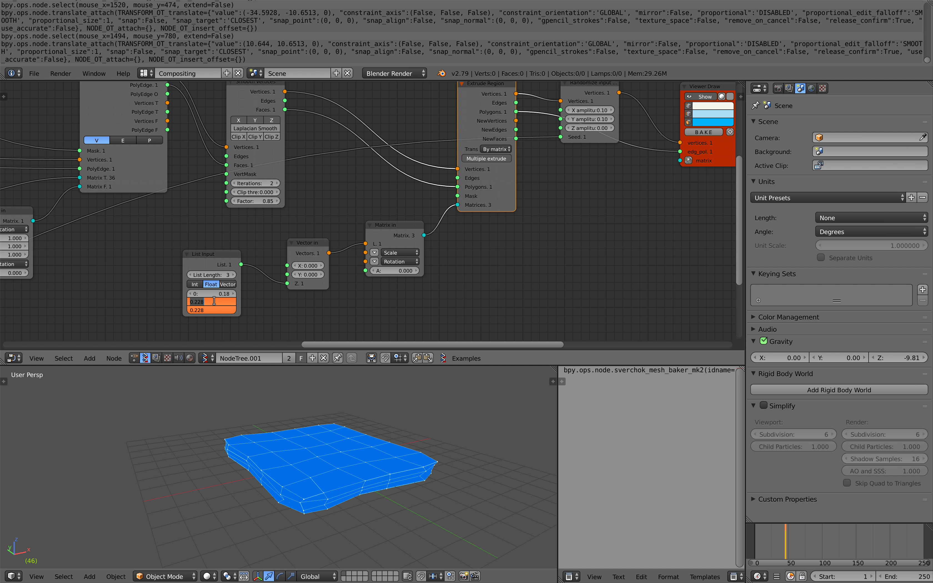
key(Return)
click(191, 275)
click(190, 275)
middle_drag(336, 420, 326, 418)
drag(212, 293, 247, 293)
Bake the mesh from the Viewer Draw node and move the baked stone about 10.08 units along X.
middle_drag(603, 227, 337, 277)
scroll(337, 276, down, 3)
click(423, 203)
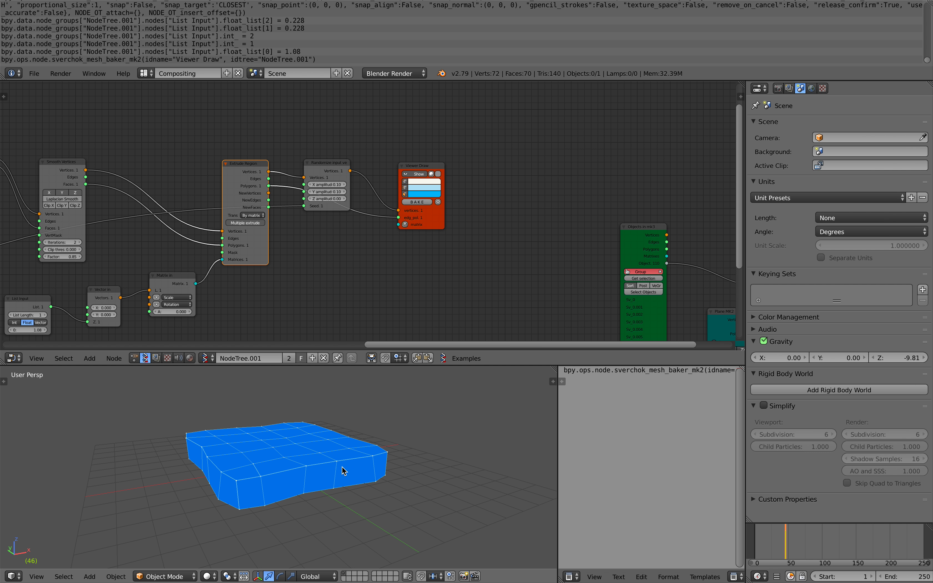
right_click(343, 469)
key(g)
key(x)
click(508, 451)
Set the List Input node's list length to 4 with the values 0.60, 0.53, 0.52 and 0.77.
middle_drag(403, 431, 359, 442)
middle_drag(213, 276, 418, 238)
scroll(419, 238, up, 5)
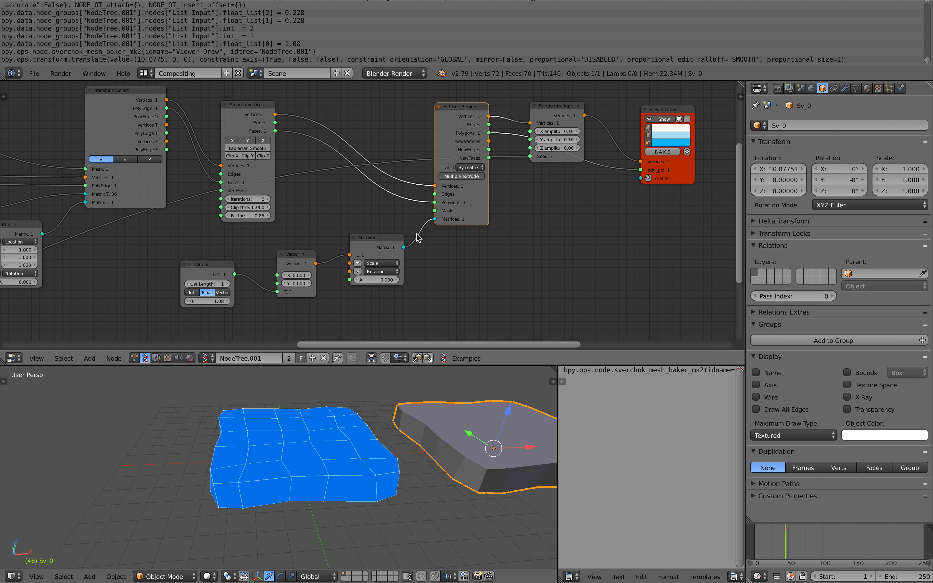
middle_drag(228, 307, 317, 293)
click(279, 290)
click(279, 289)
click(279, 289)
middle_drag(287, 328, 297, 292)
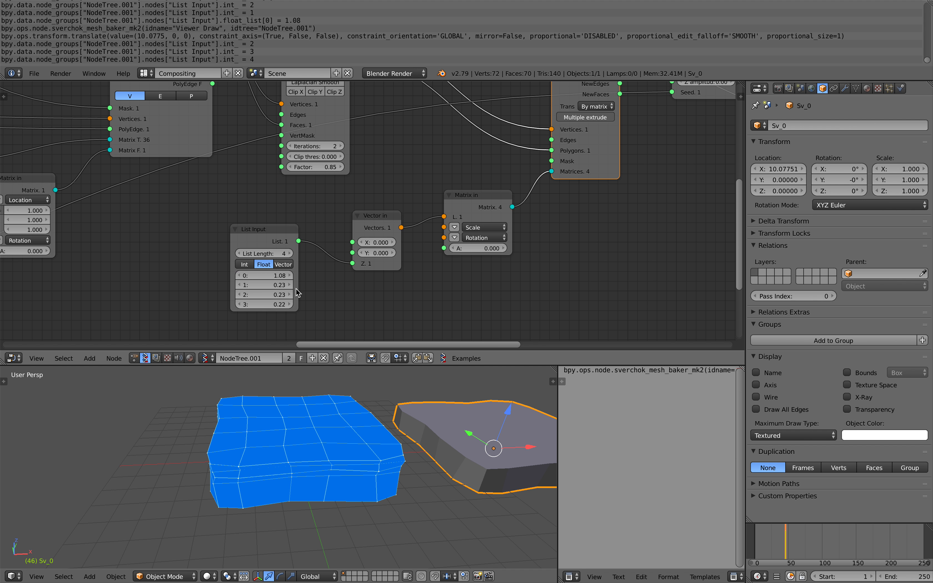
drag(264, 285, 279, 304)
drag(275, 295, 275, 294)
Reposition the List Input and Matrix in nodes in the chain feeding the Extrude Region node.
drag(268, 232, 280, 237)
middle_drag(478, 224, 395, 260)
drag(394, 234, 403, 237)
middle_drag(431, 236, 384, 250)
middle_drag(458, 187, 437, 212)
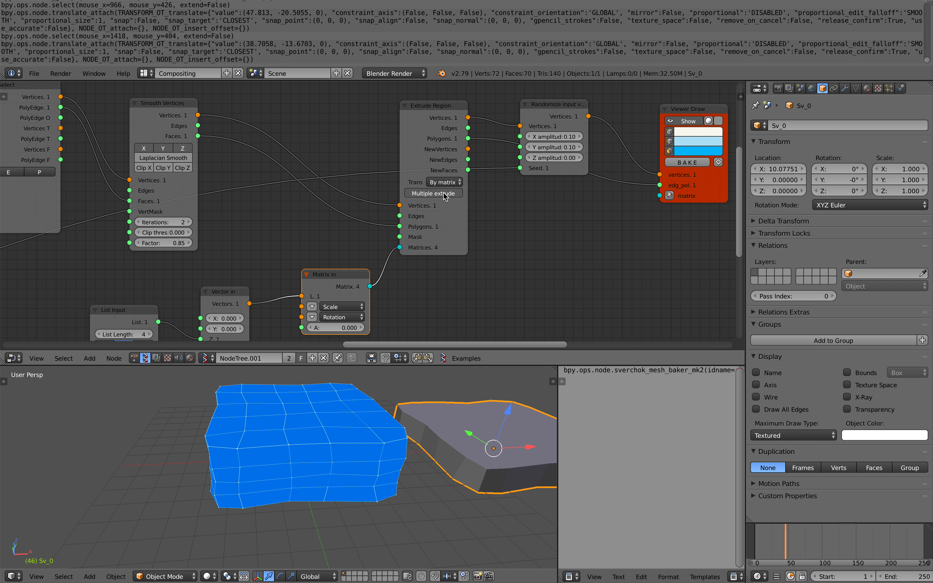
scroll(391, 236, down, 1)
middle_drag(391, 236, 460, 190)
drag(421, 231, 408, 227)
middle_drag(221, 260, 254, 238)
drag(243, 240, 242, 240)
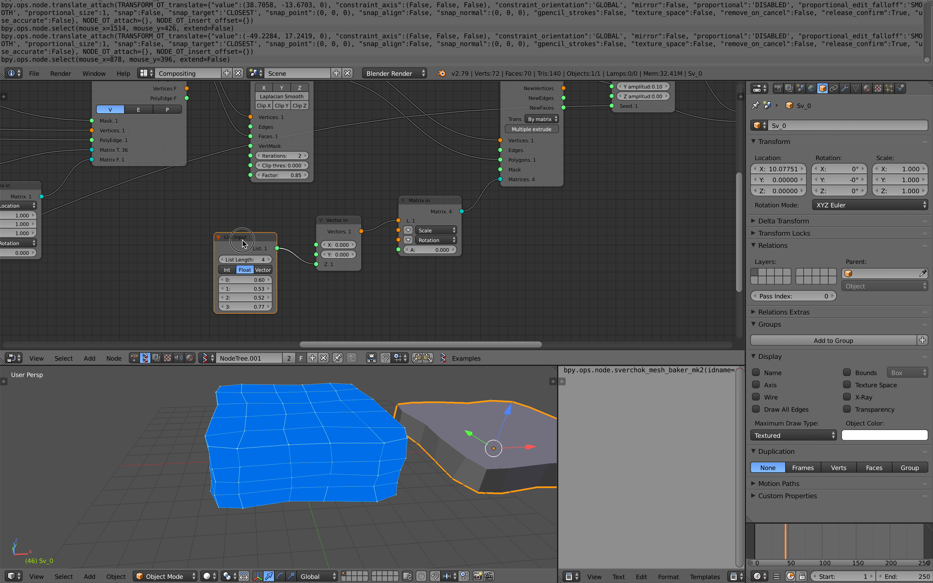
Set List Input values 1 and 2 to 0.71 and 0.76, and save the file.
middle_drag(244, 462, 304, 485)
mouse_move(252, 299)
mouse_down()
mouse_move(298, 298)
mouse_move(260, 297)
mouse_move(267, 290)
mouse_up()
middle_drag(302, 486, 281, 462)
key(ctrl+s)
click(280, 464)
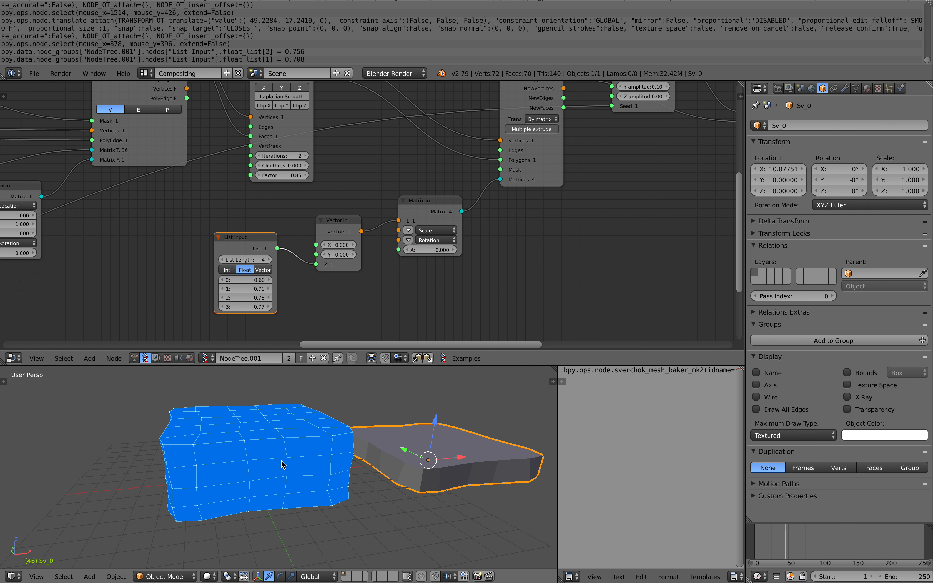
middle_drag(283, 464, 283, 471)
key(ctrl+s)
click(283, 471)
Bake the thicker stone from the Viewer Draw node and move it about 18.75 units along X.
scroll(309, 459, down, 3)
mouse_move(338, 443)
middle_down()
mouse_move(315, 469)
mouse_move(331, 469)
middle_up()
scroll(527, 240, down, 3)
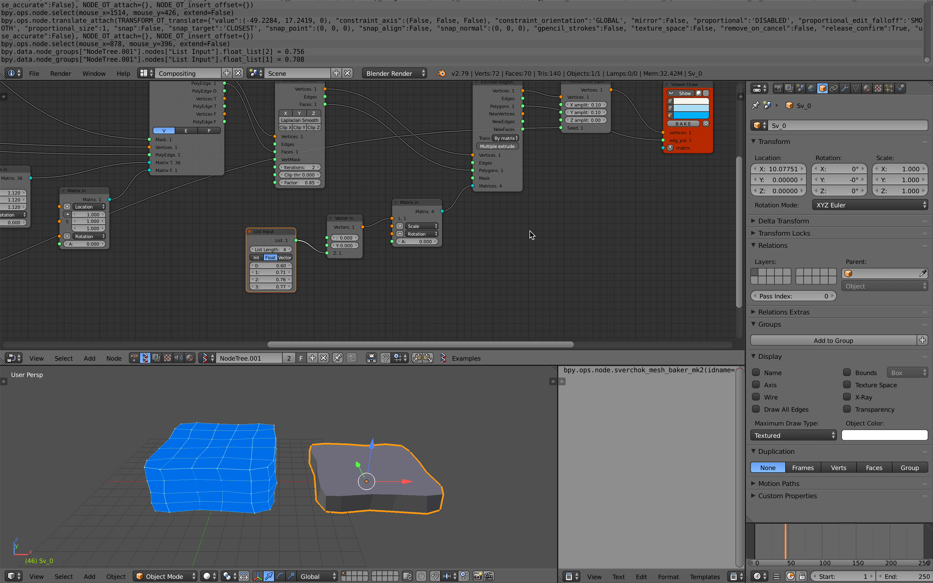
middle_drag(528, 239, 367, 279)
click(520, 163)
right_click(243, 465)
drag(266, 480, 534, 478)
shift+middle_drag(533, 478, 416, 468)
mouse_move(474, 455)
middle_down()
mouse_move(450, 429)
mouse_move(481, 463)
middle_up()
Set the four List Input values to 1.40, 1.51, 1.56 and 1.57, and save the file.
middle_drag(202, 259, 358, 209)
drag(274, 254, 387, 270)
middle_drag(389, 271, 415, 271)
middle_drag(364, 425, 392, 424)
middle_drag(443, 370, 225, 422)
key(ctrl+s)
click(428, 383)
Scrub the timeline to frame 121 so the Frame info node supplies a different noise seed.
scroll(246, 422, down, 2)
middle_drag(227, 247, 646, 238)
middle_drag(180, 251, 349, 237)
scroll(212, 206, up, 1)
middle_drag(211, 206, 239, 207)
middle_drag(163, 332, 186, 280)
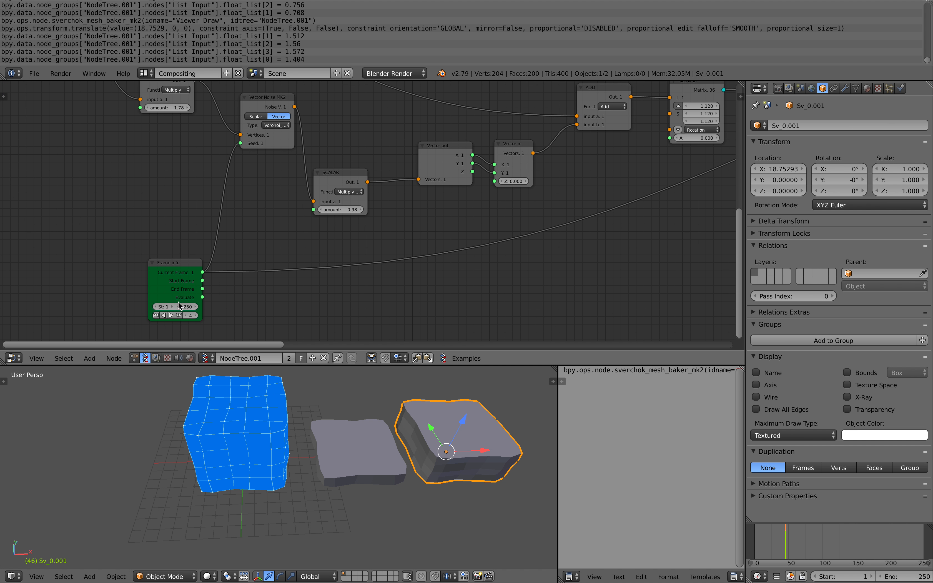
drag(807, 534, 836, 528)
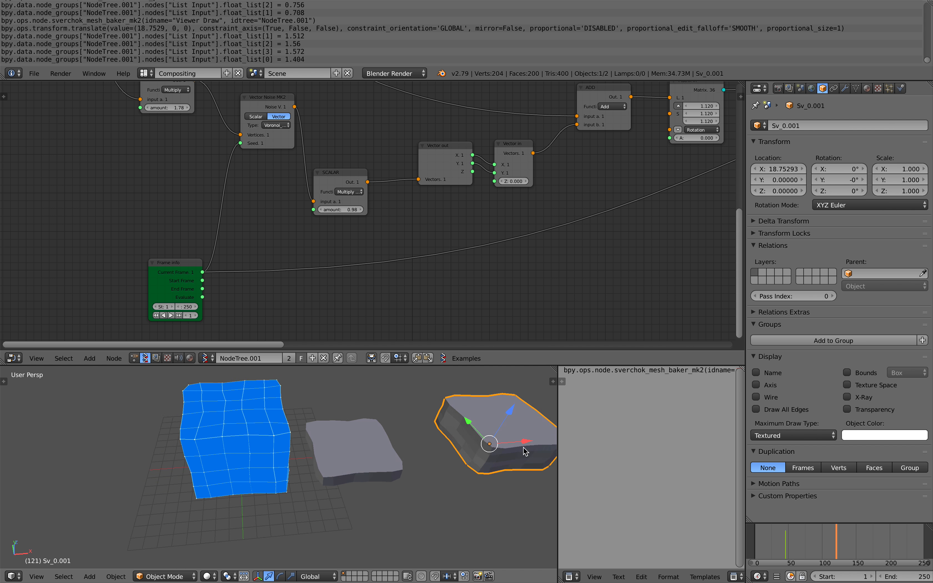
middle_drag(499, 463, 529, 443)
scroll(343, 257, down, 2)
middle_drag(171, 170, 139, 183)
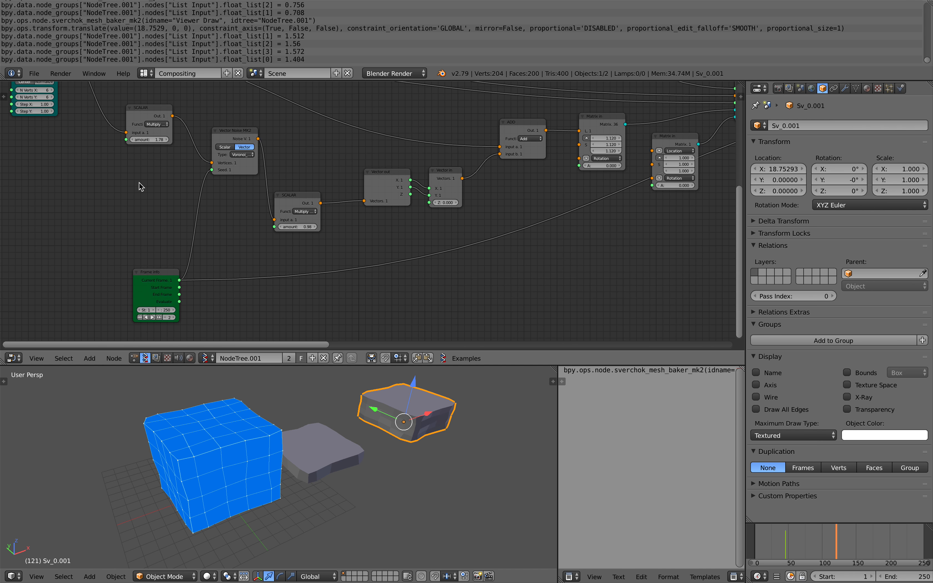
Save the project under the next incremented file name, noise_outerpart_015.blend.
click(34, 73)
click(50, 159)
click(857, 50)
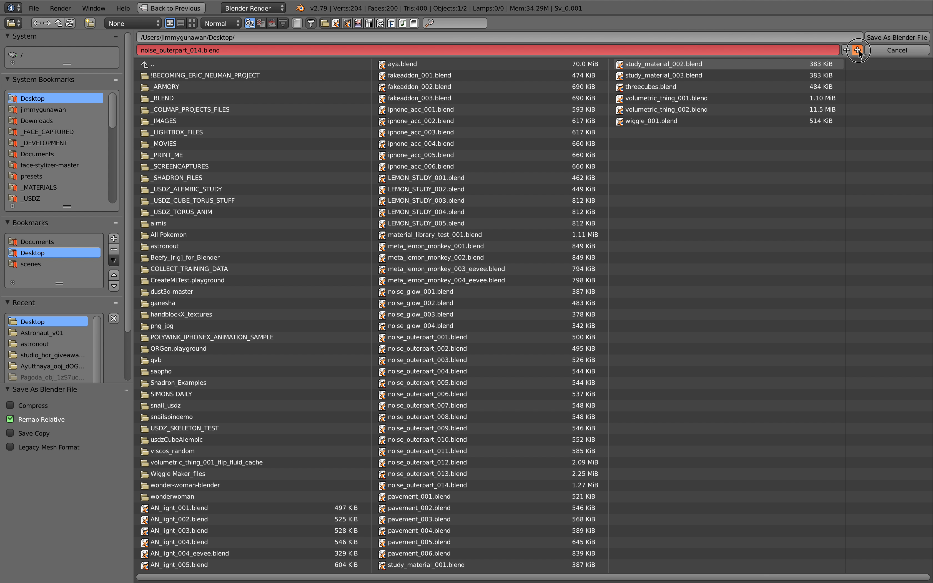
click(892, 39)
scroll(510, 160, down, 1)
middle_drag(510, 161, 422, 182)
key(ctrl+s)
click(433, 201)
Add a level 2 Subdivision Surface modifier to both baked stones and inspect them up close.
middle_drag(399, 449, 330, 434)
right_click(368, 455)
key(ctrl+2)
right_click(417, 426)
key(ctrl+2)
middle_drag(385, 423, 325, 417)
scroll(326, 417, up, 2)
right_click(279, 443)
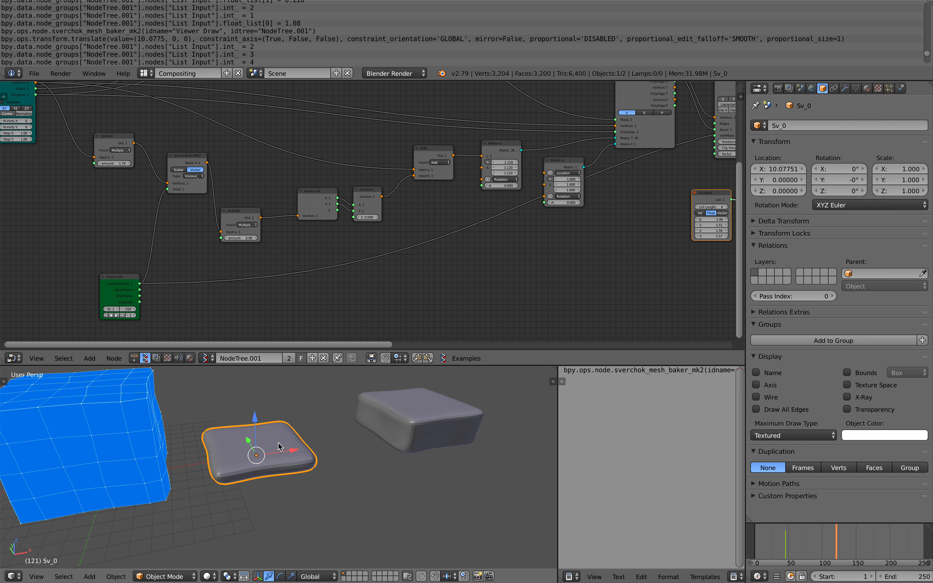
middle_drag(279, 442, 272, 446)
shift+middle_drag(289, 407, 304, 442)
scroll(277, 457, up, 1)
shift+middle_drag(304, 442, 178, 416)
Delete both baked stones and save over noise_outerpart_015.blend.
right_click(340, 433)
middle_drag(339, 433, 425, 467)
key(a)
scroll(352, 477, down, 1)
right_click(424, 467)
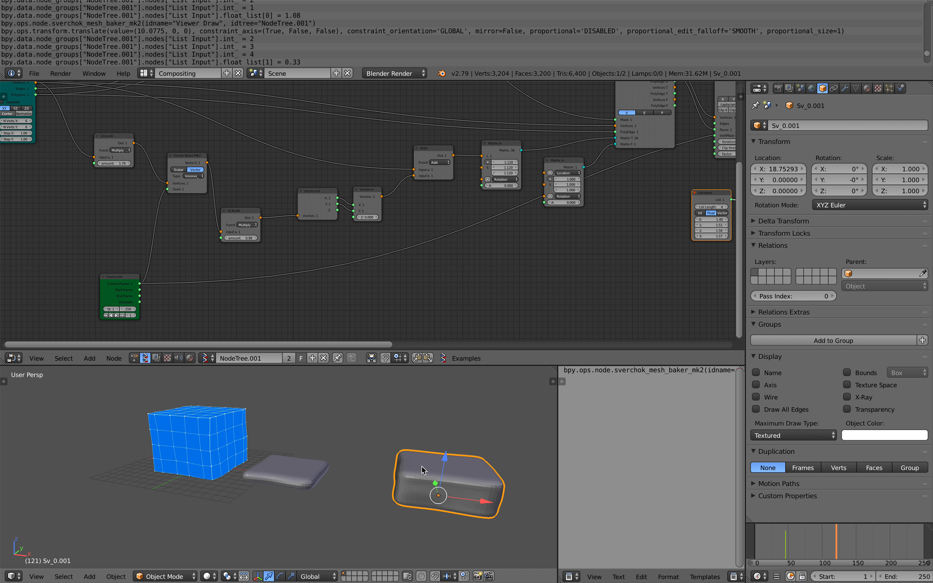
shift+right_click(278, 460)
key(x)
click(281, 460)
shift+middle_drag(285, 459, 368, 477)
scroll(464, 260, down, 3)
middle_drag(511, 238, 315, 262)
key(ctrl+s)
click(315, 261)
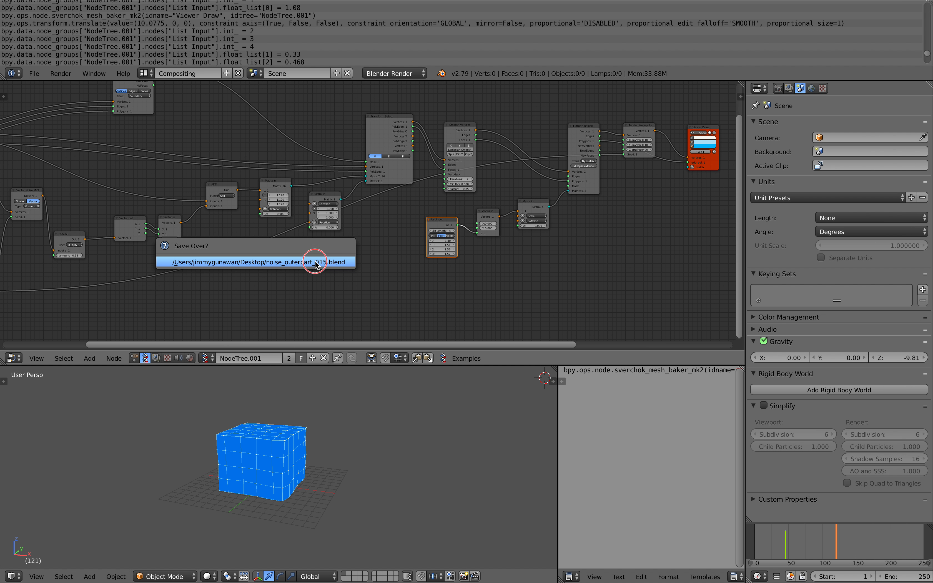
Move the Objects in mk3, Plane MK2 and Object ID Set MK2 nodes closer together.
scroll(562, 232, down, 1)
middle_drag(562, 232, 354, 261)
middle_drag(539, 249, 328, 223)
scroll(328, 223, up, 4)
middle_drag(478, 169, 320, 154)
scroll(320, 154, up, 3)
drag(269, 142, 259, 134)
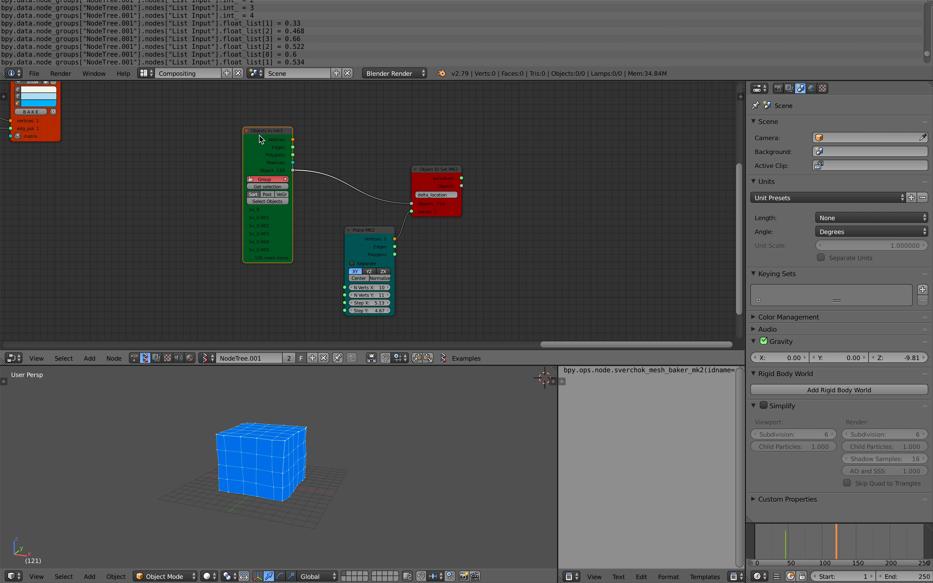
scroll(259, 134, up, 1)
drag(355, 230, 318, 217)
drag(452, 206, 430, 192)
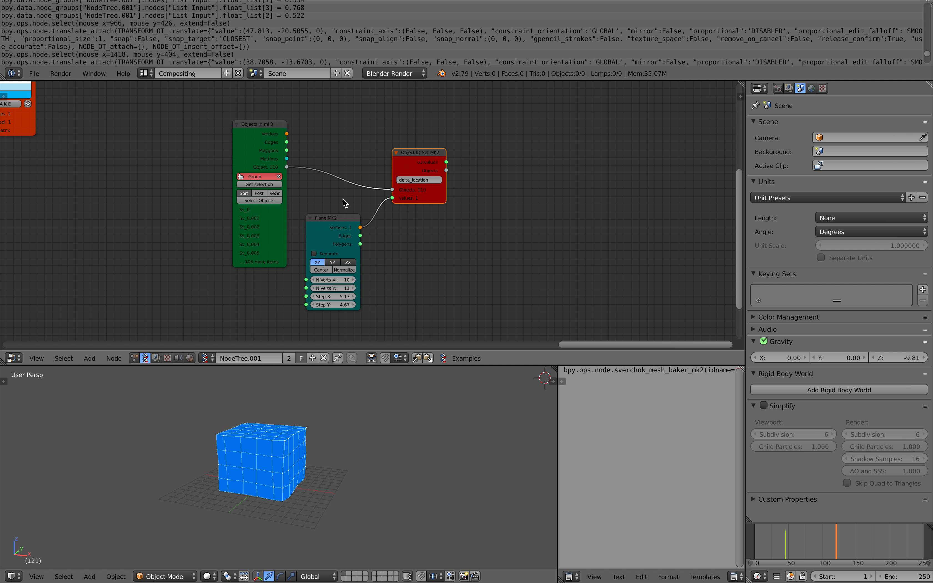
Nudge the Plane MK2 and Object ID Set MK2 nodes upward beside the Objects in mk3 node.
scroll(344, 203, up, 1)
scroll(243, 239, up, 1)
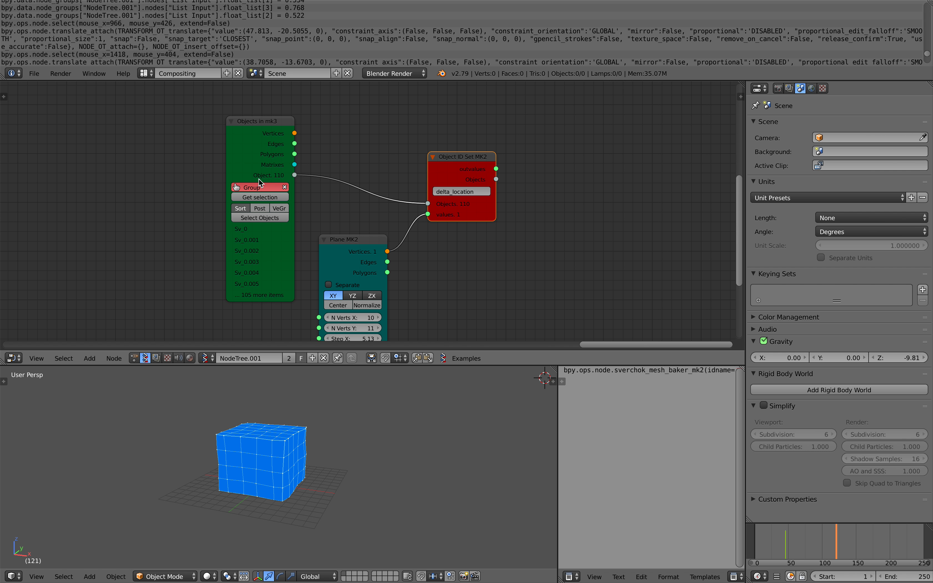
scroll(247, 236, down, 1)
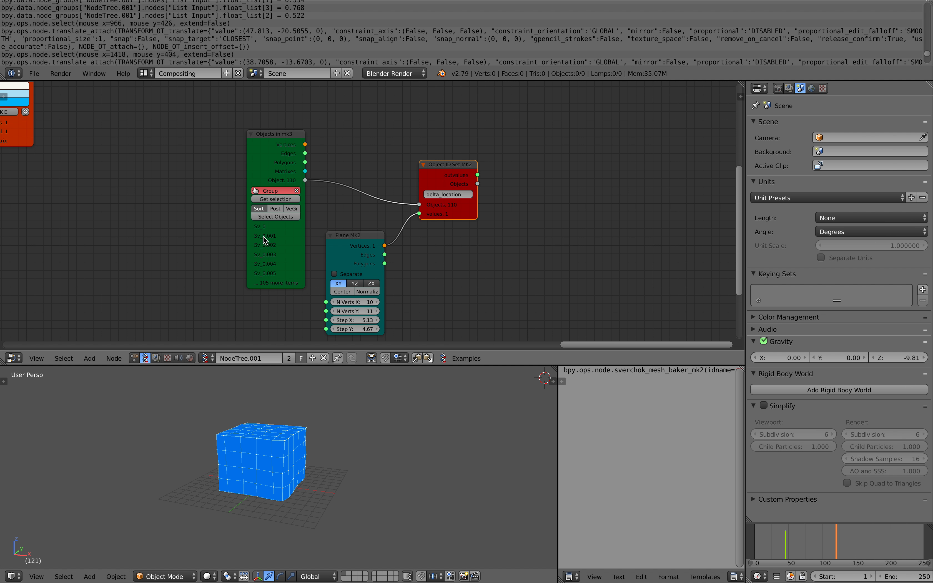
scroll(327, 225, down, 1)
drag(328, 224, 328, 220)
scroll(389, 197, up, 1)
drag(407, 155, 403, 146)
drag(319, 241, 323, 220)
Split the node editor into two side-by-side areas at about half its width.
scroll(401, 181, down, 2)
middle_drag(720, 182, 521, 180)
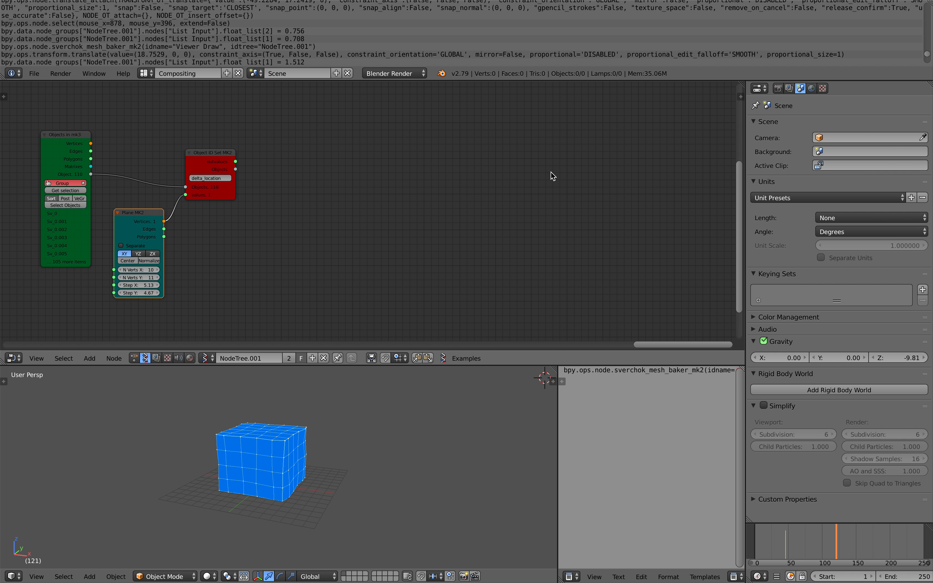
drag(741, 92, 372, 92)
Bake the current stone mesh from the Viewer Draw node.
mouse_move(179, 152)
middle_down()
mouse_move(129, 151)
mouse_move(360, 184)
middle_up()
scroll(239, 196, up, 9)
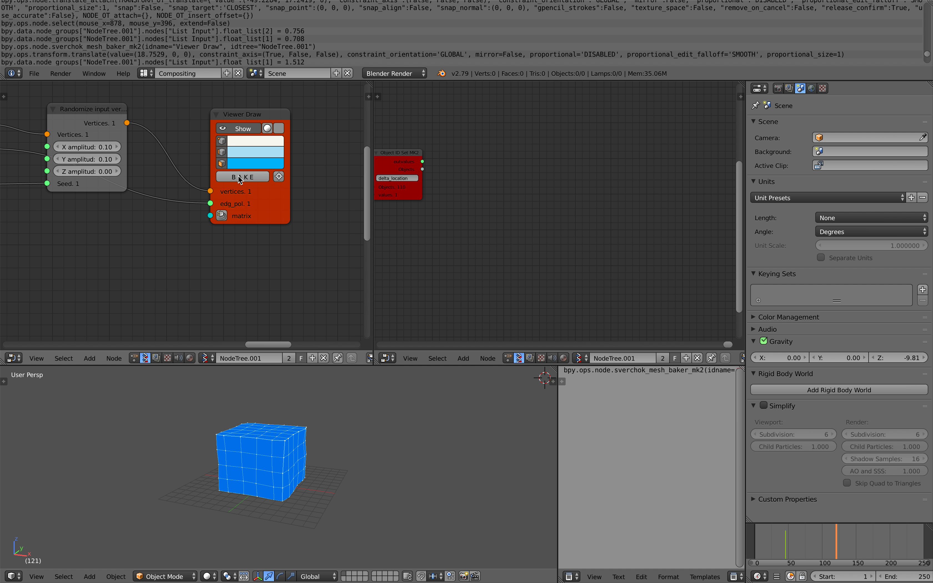
click(238, 176)
scroll(331, 406, down, 1)
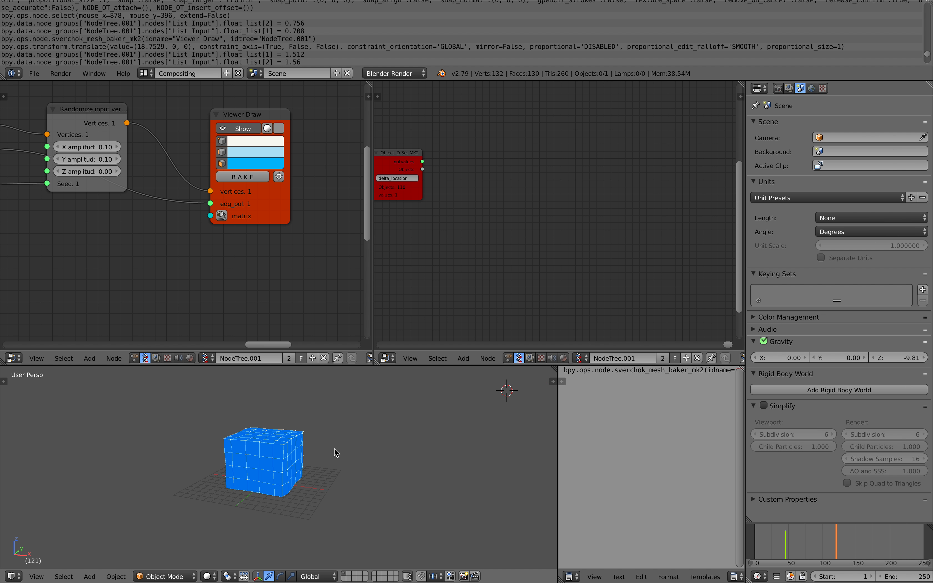
Move the baked stone aside from the preview mesh and delete it from the scene.
key(g)
click(405, 435)
key(x)
click(405, 435)
key(ctrl+s)
click(406, 435)
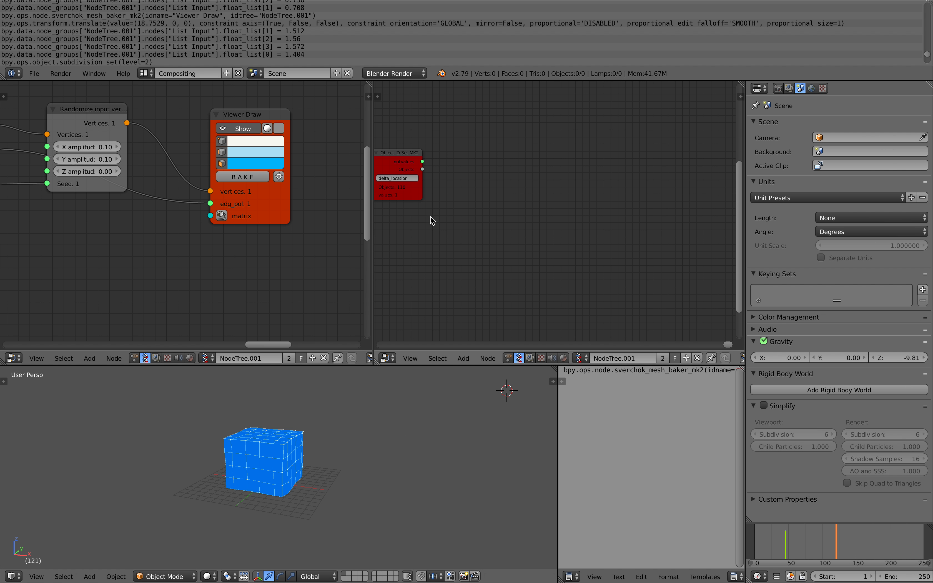
Switch the second node editor to the Animation Nodes tree and widen the text editor to show the whole BakeMe script line.
scroll(393, 198, down, 2)
middle_drag(393, 198, 490, 197)
click(509, 358)
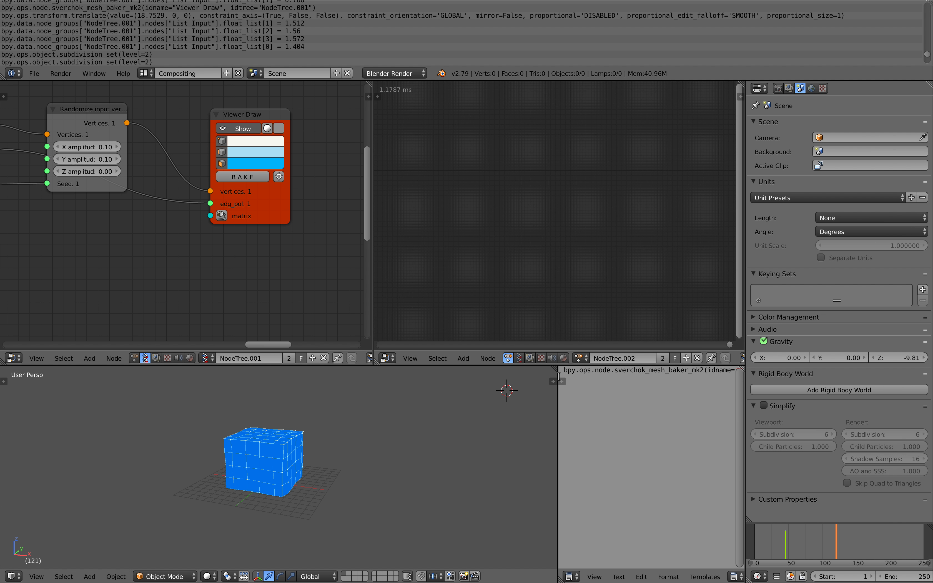
drag(558, 400, 308, 397)
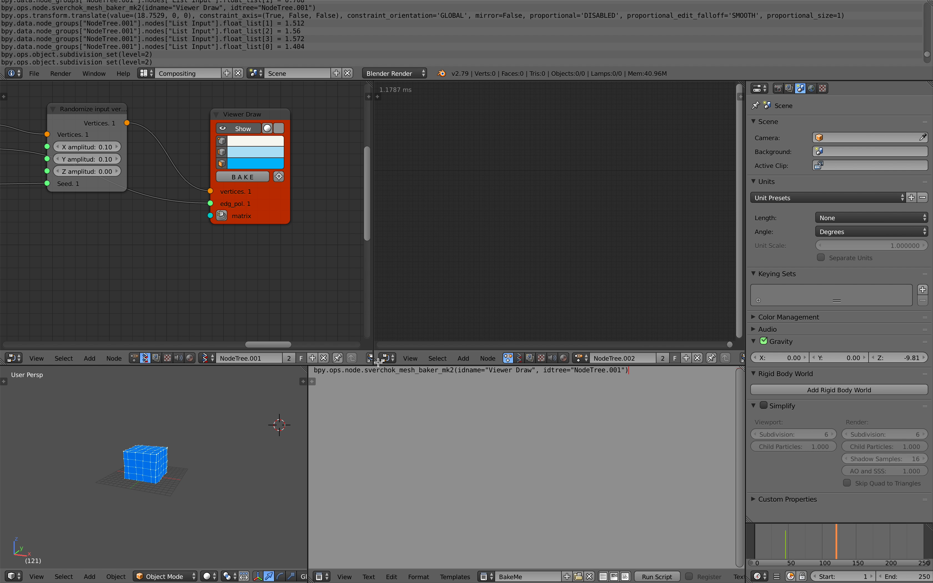
Bake the stone from the Viewer Draw node again and select the logged sverchok_mesh_baker_mk2 command in the info log.
scroll(154, 227, up, 2)
click(241, 190)
scroll(221, 33, up, 5)
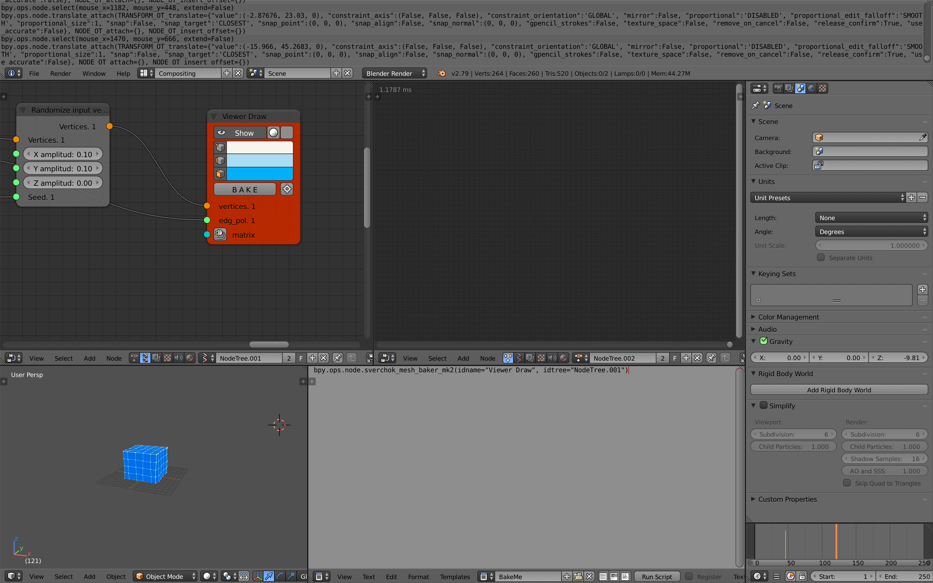
scroll(925, 61, down, 5)
click(156, 50)
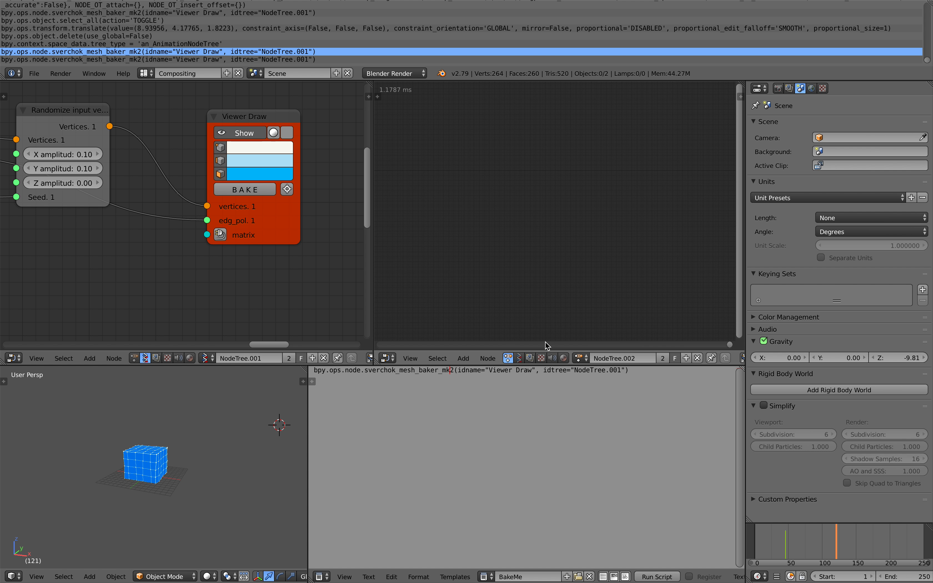
Enable Auto Execution for the Animation Nodes tree NodeTree.002, triggered by Frame Changed.
click(578, 358)
middle_drag(508, 228, 644, 192)
scroll(611, 262, up, 5)
middle_drag(431, 135, 535, 202)
scroll(515, 203, up, 8)
scroll(535, 202, up, 8)
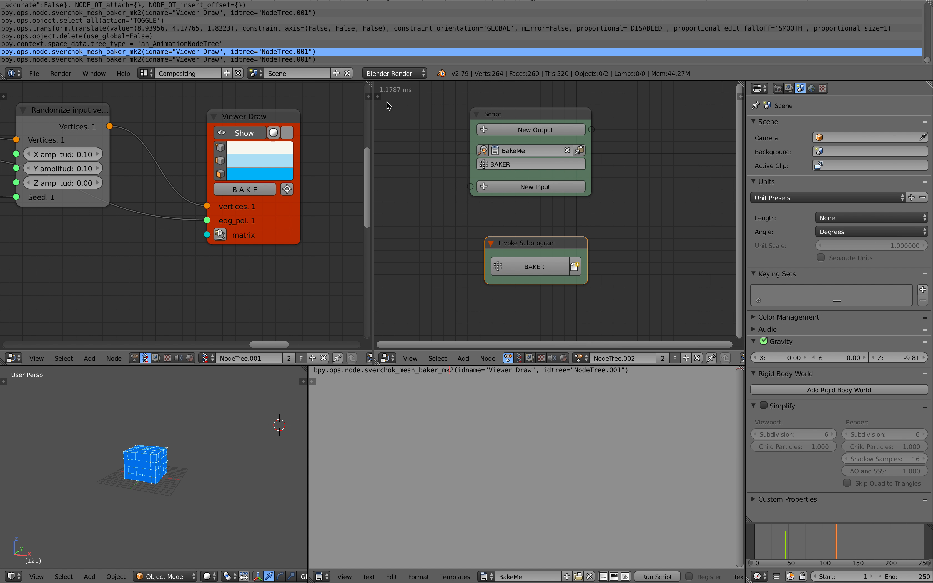
key(t)
click(377, 151)
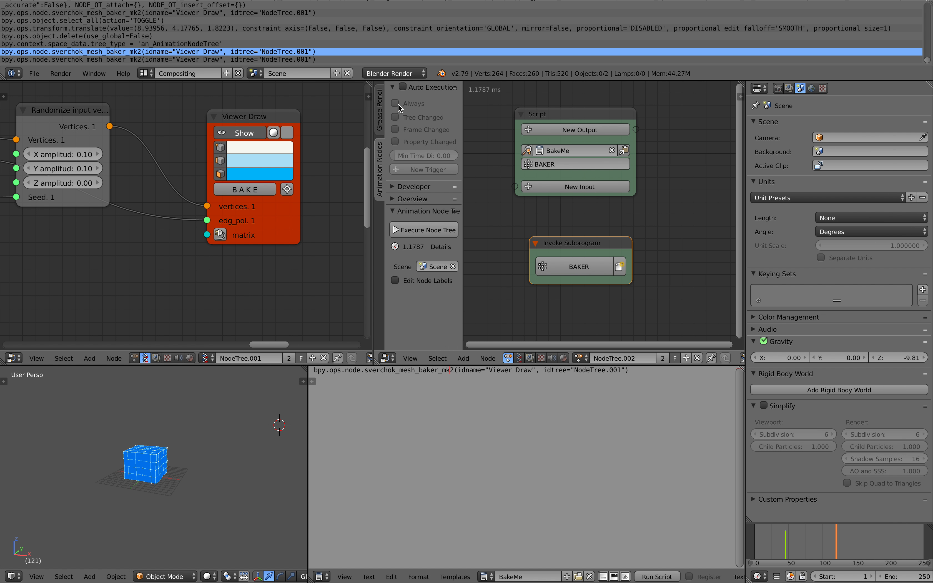
click(403, 87)
click(397, 131)
Lower the four List Input values to 0.34, 0.44, 0.49 and 0.50 to flatten the stone.
middle_drag(233, 423, 228, 428)
middle_drag(211, 263, 323, 266)
scroll(323, 266, down, 3)
middle_drag(143, 235, 184, 273)
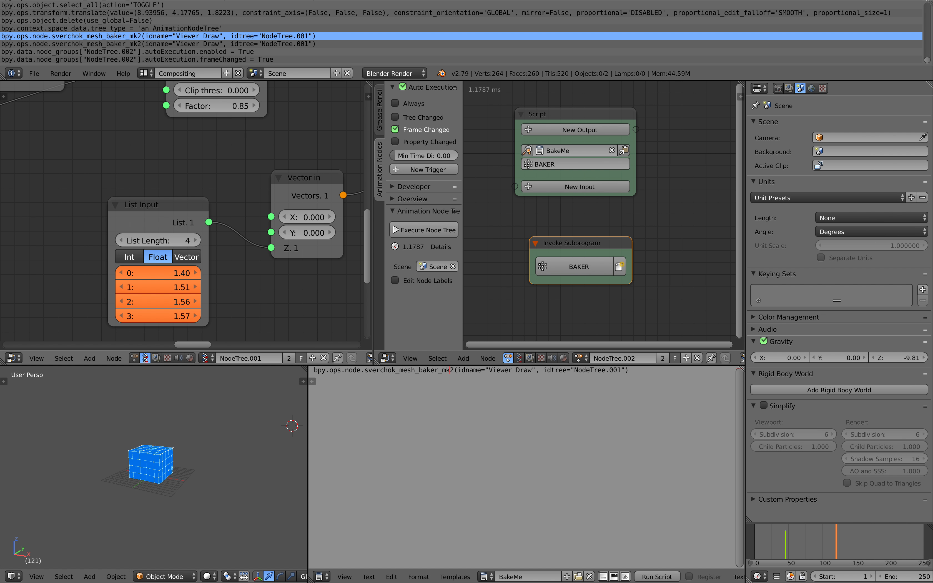
Delete the two baked stone objects from the 3D scene.
right_click(166, 446)
key(x)
click(165, 444)
scroll(182, 428, up, 2)
right_click(175, 451)
key(Delete)
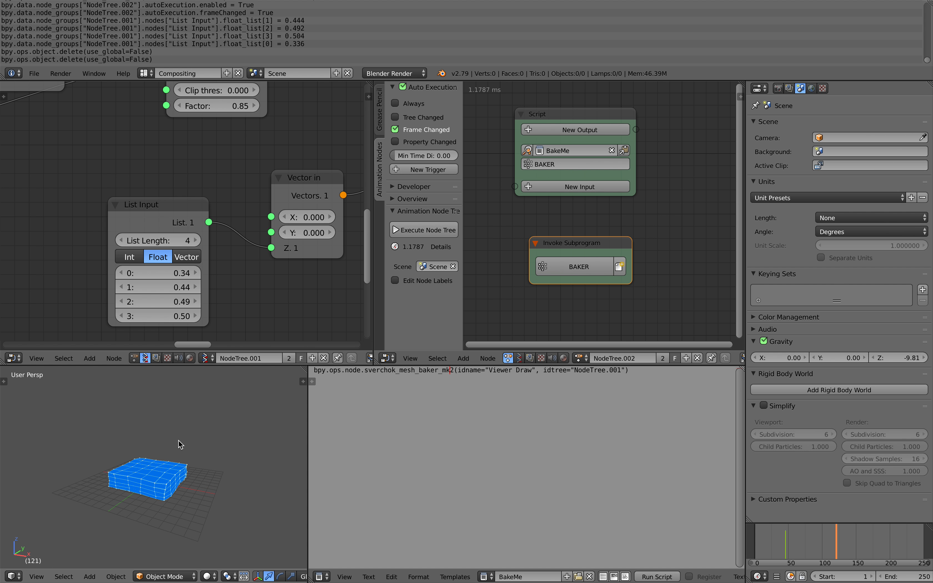
Return the timeline to frame 0 and merge the text editor area into the 3D viewport.
click(753, 541)
drag(310, 368, 377, 420)
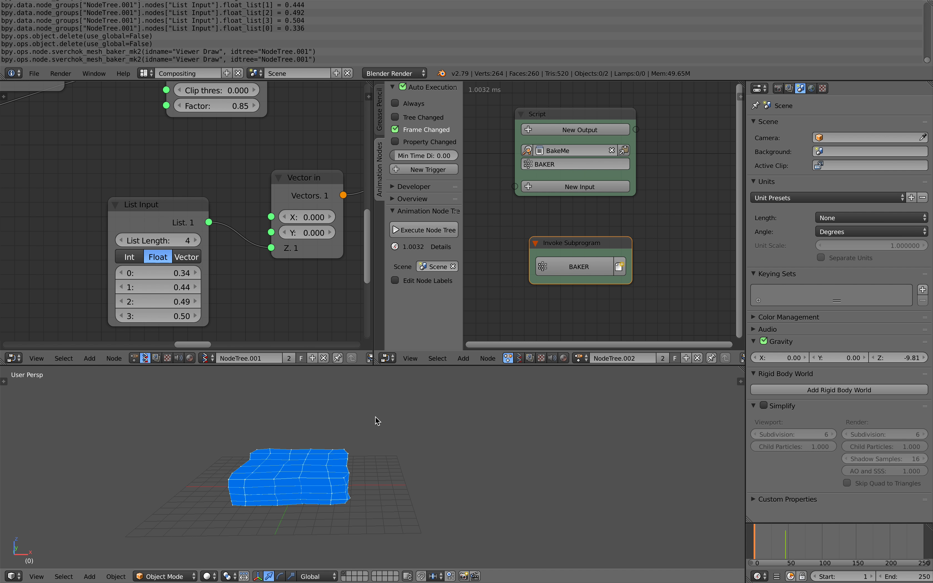
Advance the timeline one frame at a time to frame 46, baking a new stone at every frame.
key(Right)
key(Right)
key(Right)
key(Right)
key(Right)
key(Right)
key(Right)
key(Right)
scroll(532, 439, down, 5)
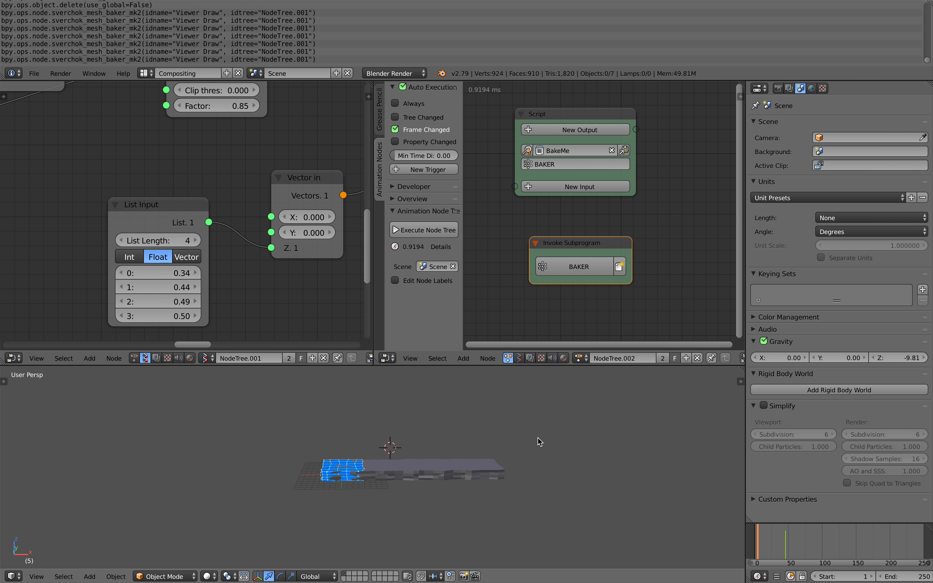
key(Right)
key(Right)
key(Right)
key(Right)
key(Right)
key(Right)
key(Right)
key(Right)
key(Right)
key(Right)
key(Right)
key(Right)
key(Right)
key(Right)
key(Right)
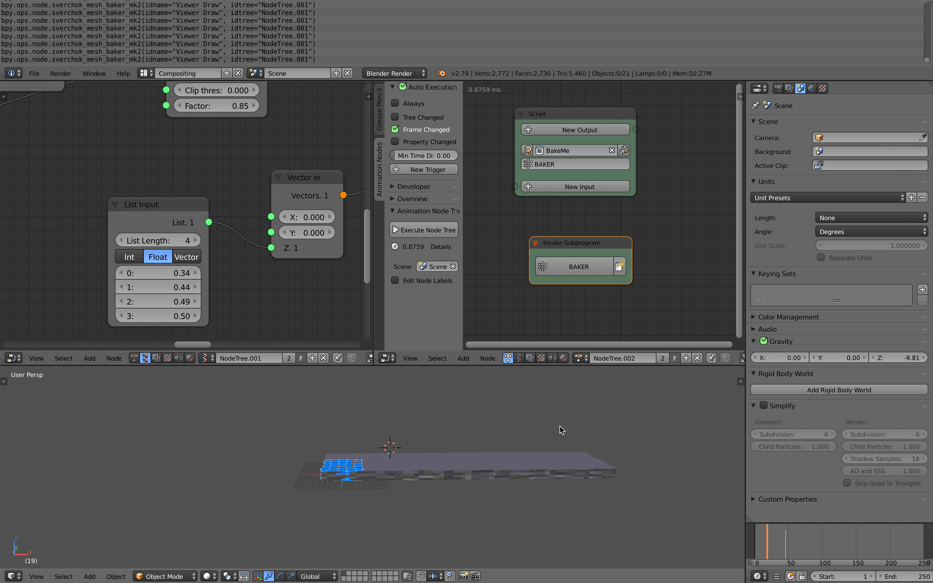
key(Right)
key(Right)
key(Right)
key(Right)
key(Right)
key(Right)
key(Right)
key(Right)
key(Right)
key(Right)
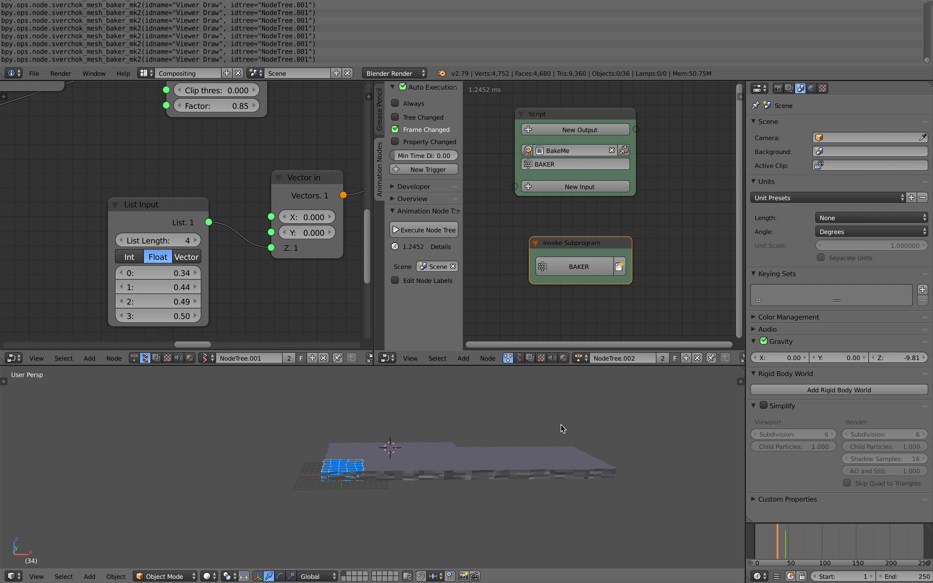
key(Right)
key(Right)
key(Right)
key(Right)
key(Right)
key(Right)
key(Right)
key(Right)
key(Right)
key(Right)
key(Right)
key(Right)
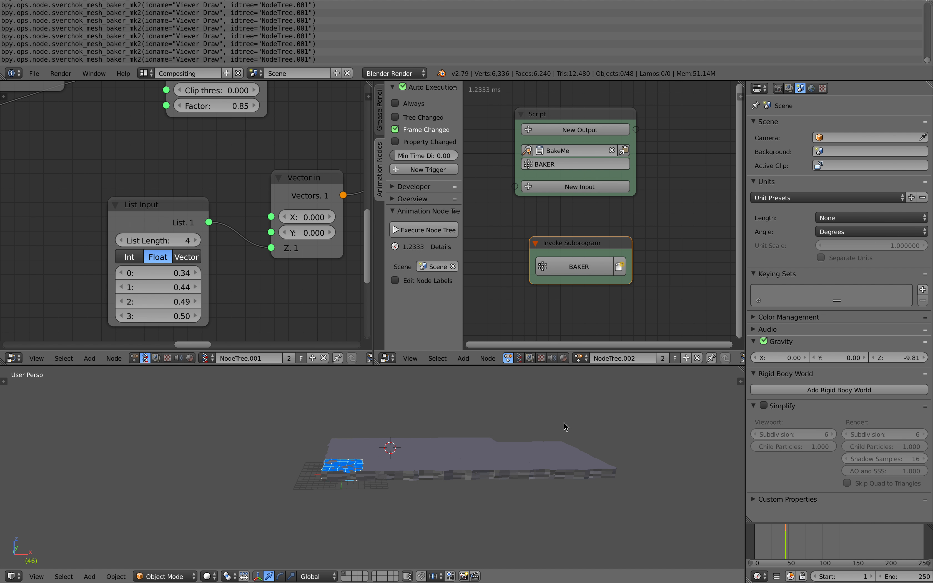
Set the Plane MK2 node's Step X to 8.71 and Step Y to 8.25 to space the baked stones apart.
middle_drag(243, 250, 33, 220)
scroll(191, 201, up, 3)
middle_drag(190, 201, 71, 216)
scroll(238, 242, up, 2)
middle_drag(239, 243, 133, 235)
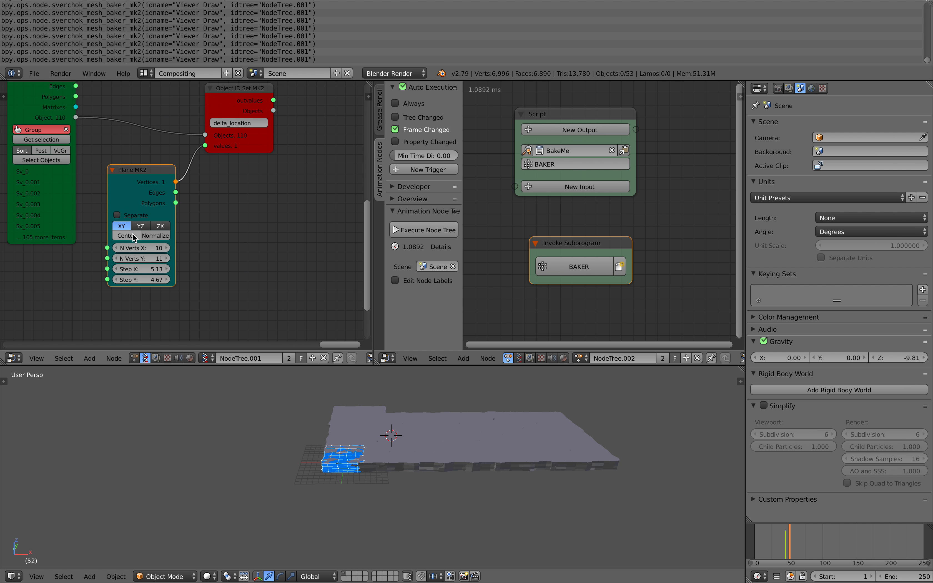
drag(155, 270, 239, 280)
Examine the spaced grid of baked cobblestones from several angles and distances.
shift+middle_drag(345, 359, 142, 458)
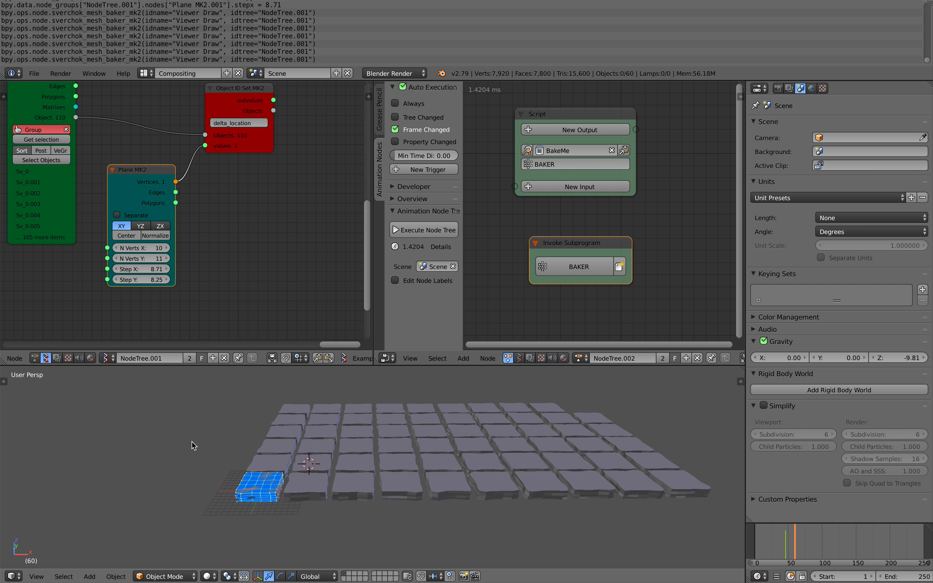
middle_drag(252, 399, 275, 435)
scroll(204, 455, down, 6)
scroll(202, 446, up, 2)
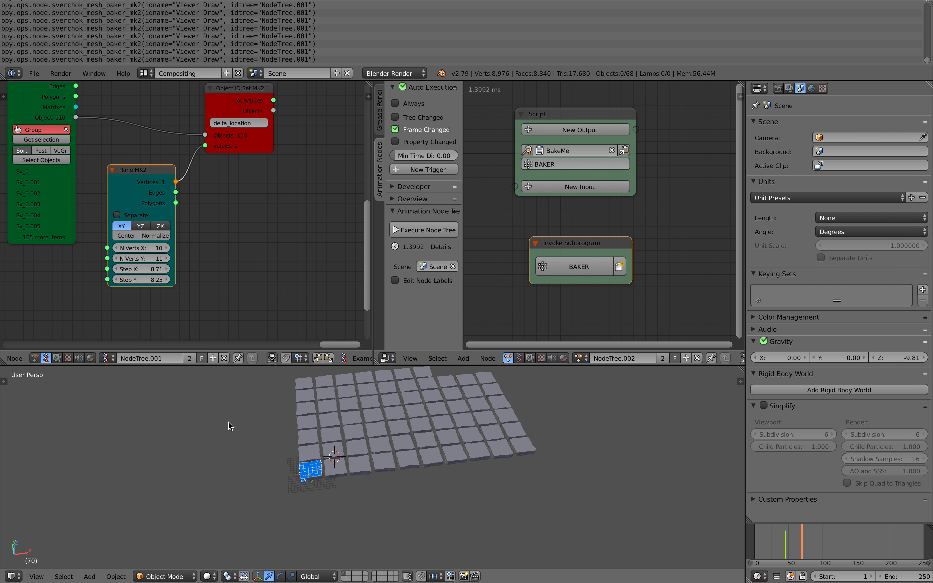
shift+middle_drag(342, 422, 321, 517)
scroll(323, 491, up, 3)
scroll(351, 500, up, 3)
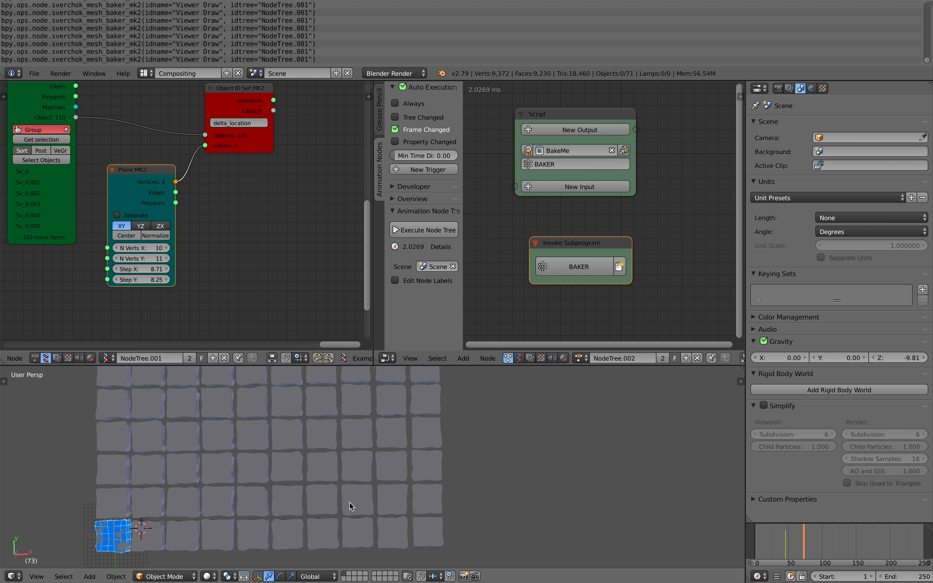
middle_drag(397, 490, 427, 477)
scroll(484, 486, down, 3)
Add a grid mesh and move it to the empty area beside the cobblestones, at about X 112.8, Y 27.3, Z 11.4.
key(shift+a)
mouse_move(494, 362)
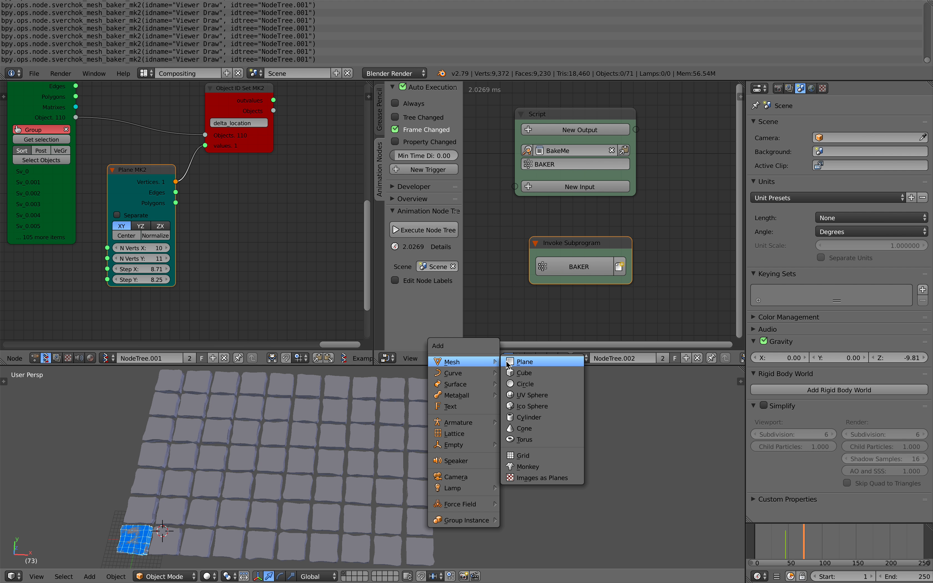
click(527, 455)
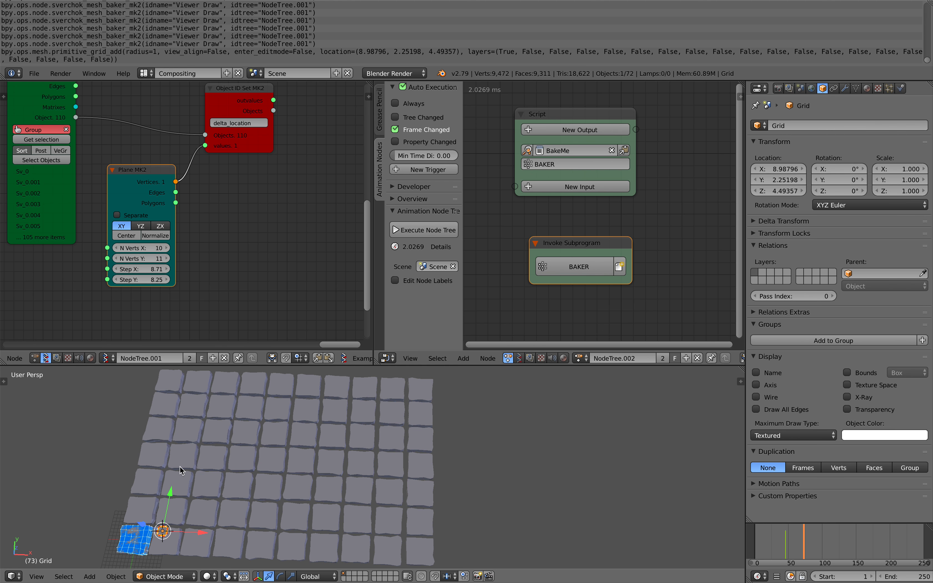
key(g)
click(565, 389)
Scale the grid mesh up uniformly to about 9.43.
key(s)
click(656, 498)
key(s)
click(624, 468)
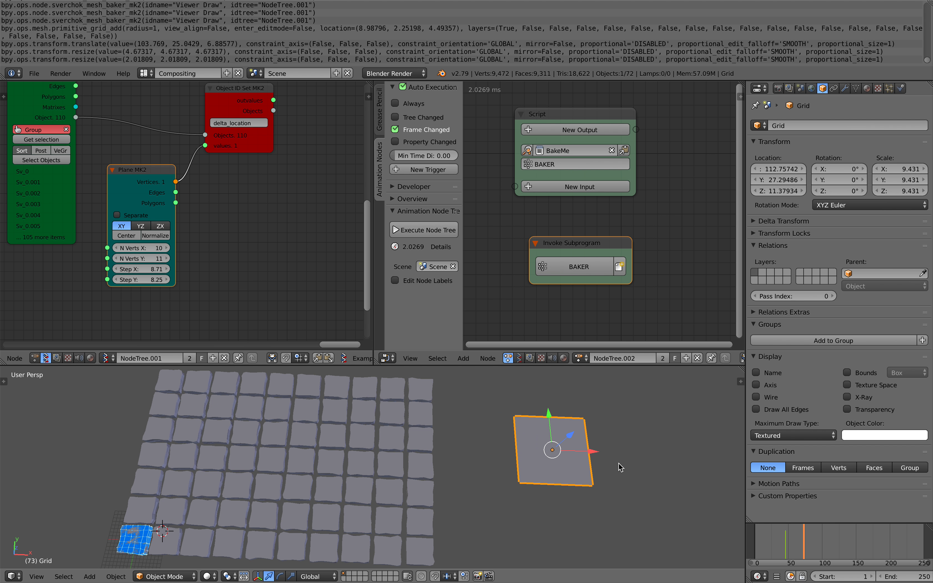
Add an Edge Split modifier to the grid mesh with a split angle of 0°.
shift+middle_drag(618, 466, 561, 460)
click(844, 88)
click(819, 125)
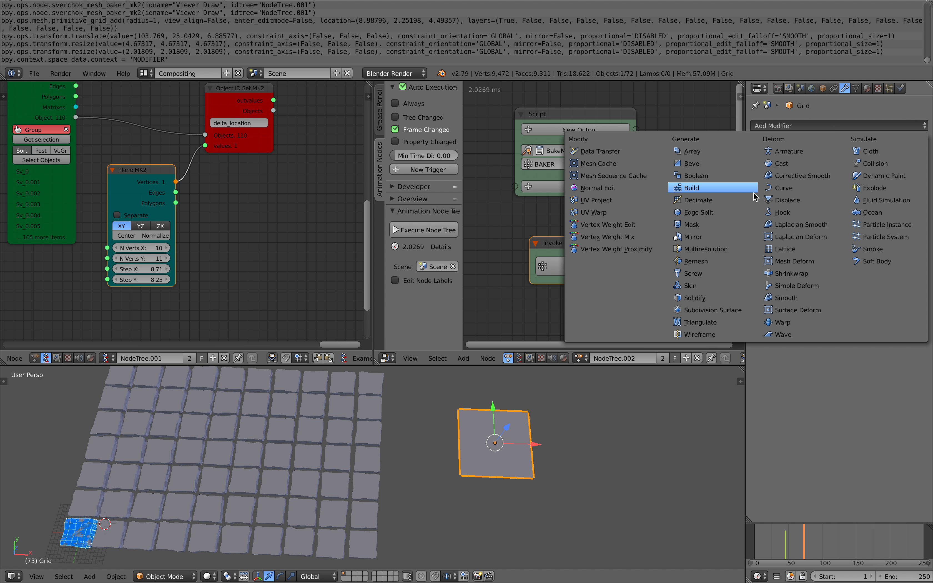
click(723, 214)
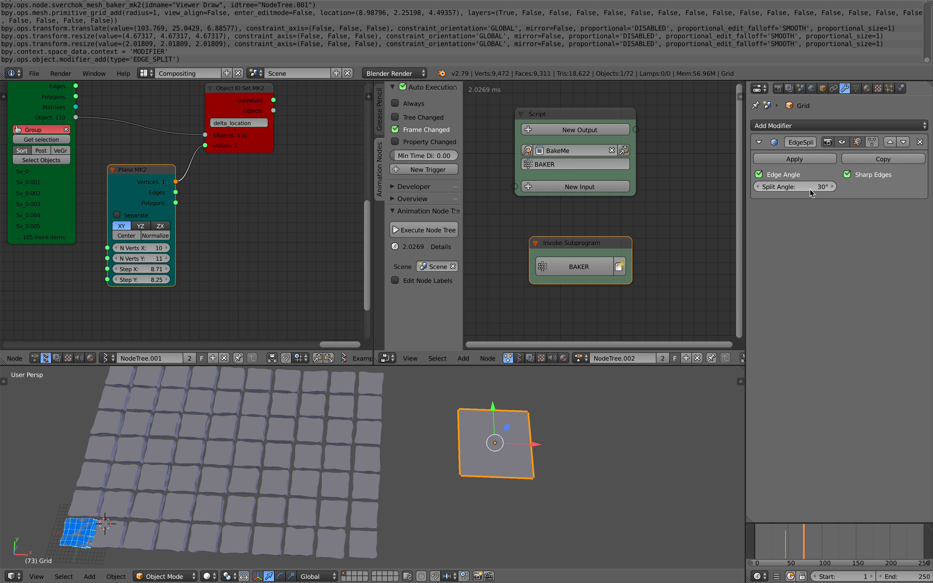
drag(794, 186, 765, 186)
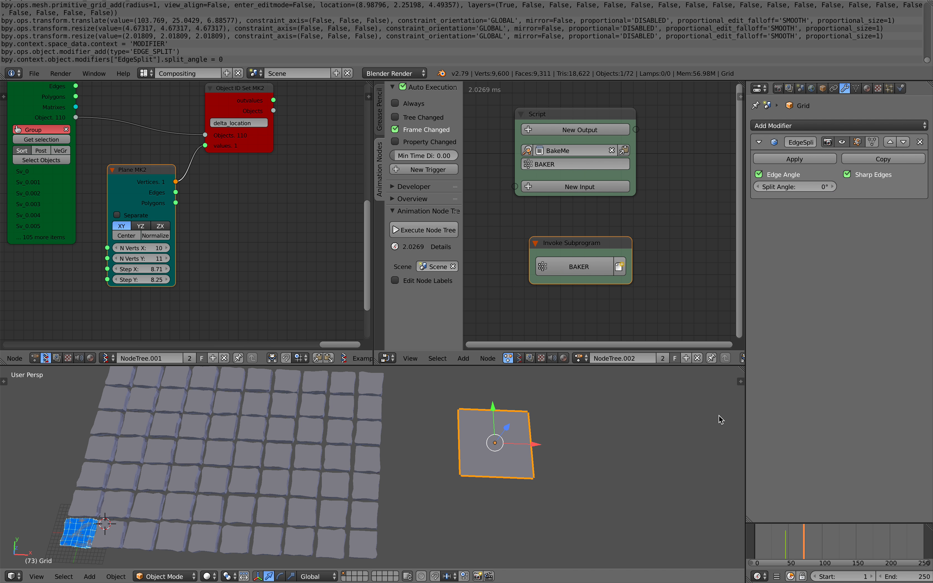
Add a Smooth modifier after the Edge Split on the grid mesh and inspect the separated faces without selection outlines.
click(798, 125)
click(793, 298)
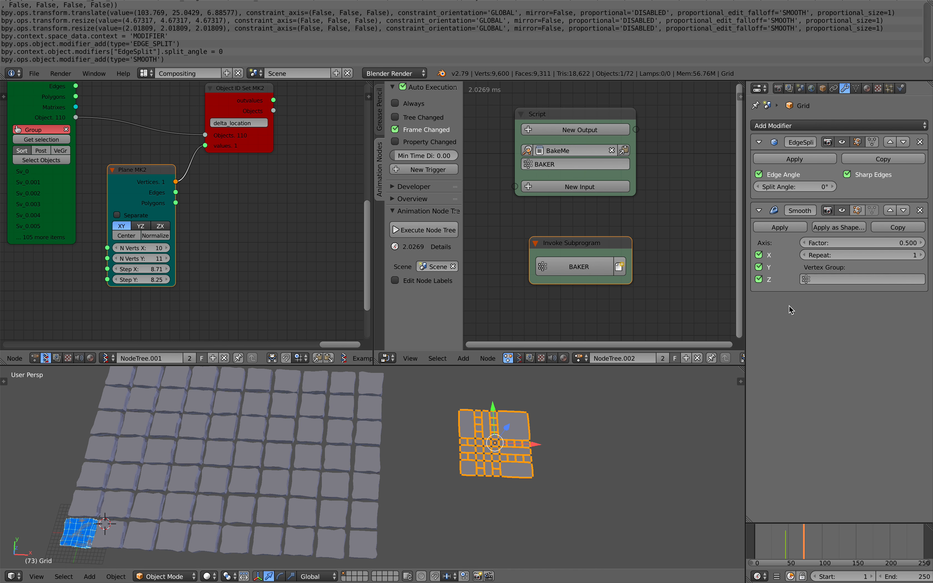
scroll(542, 458, up, 2)
mouse_move(790, 187)
mouse_down()
mouse_move(799, 186)
mouse_move(782, 187)
mouse_up()
shift+middle_drag(501, 419, 482, 424)
scroll(482, 424, up, 2)
key(a)
key(a)
key(a)
scroll(480, 449, up, 1)
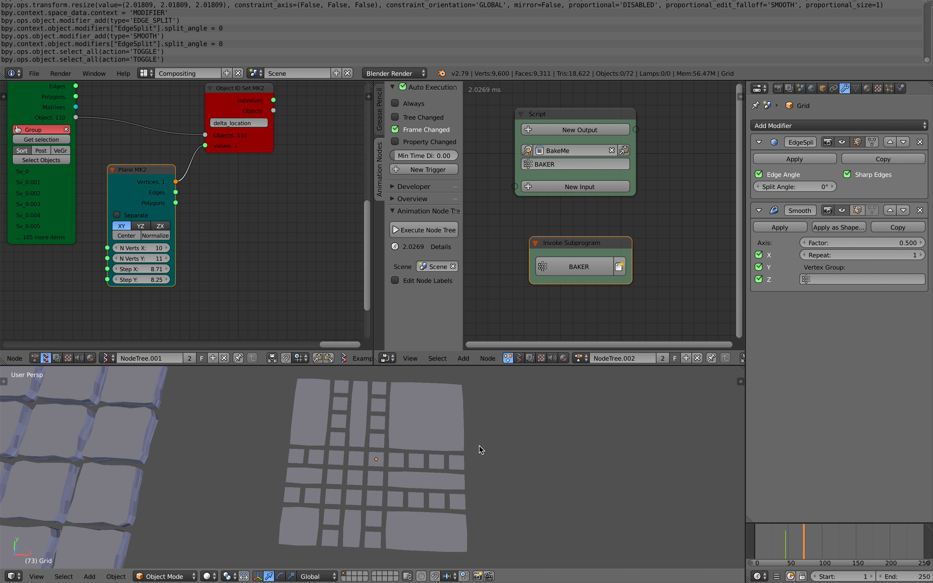
Add a Solidify modifier to the grid mesh with a thickness of 0.236.
right_click(431, 442)
click(799, 126)
click(734, 301)
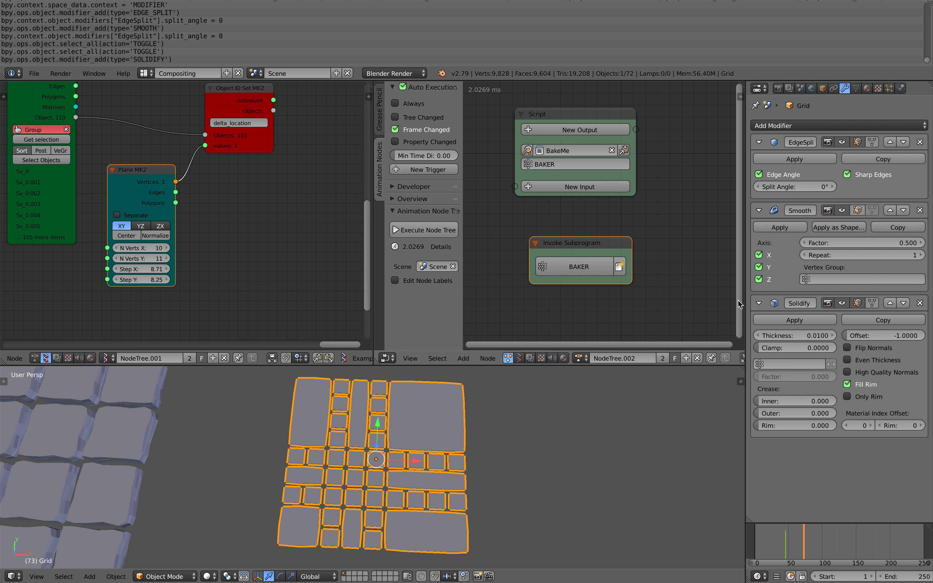
drag(795, 336, 829, 335)
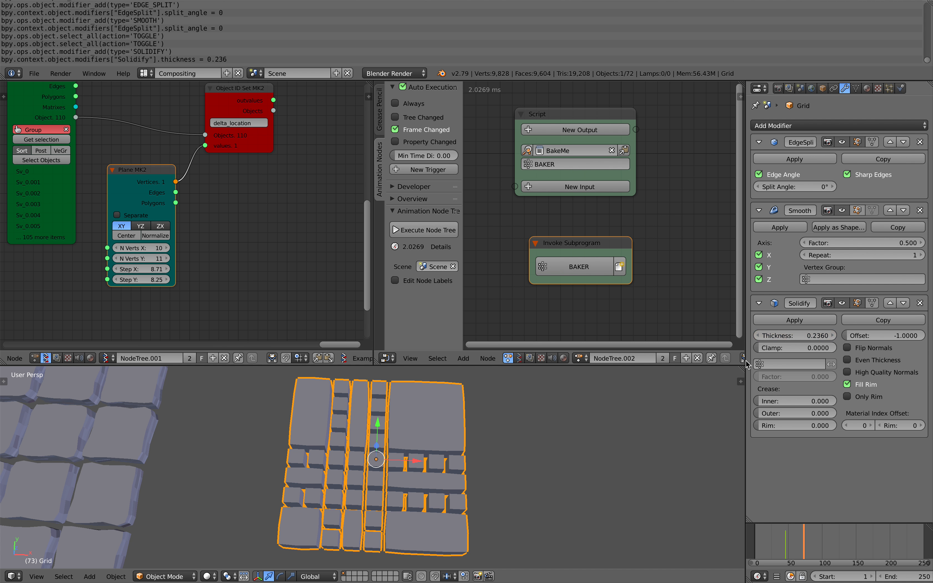
key(a)
Add a Bevel modifier to the grid mesh and set its width to 0.0162.
middle_drag(589, 472, 533, 443)
click(799, 127)
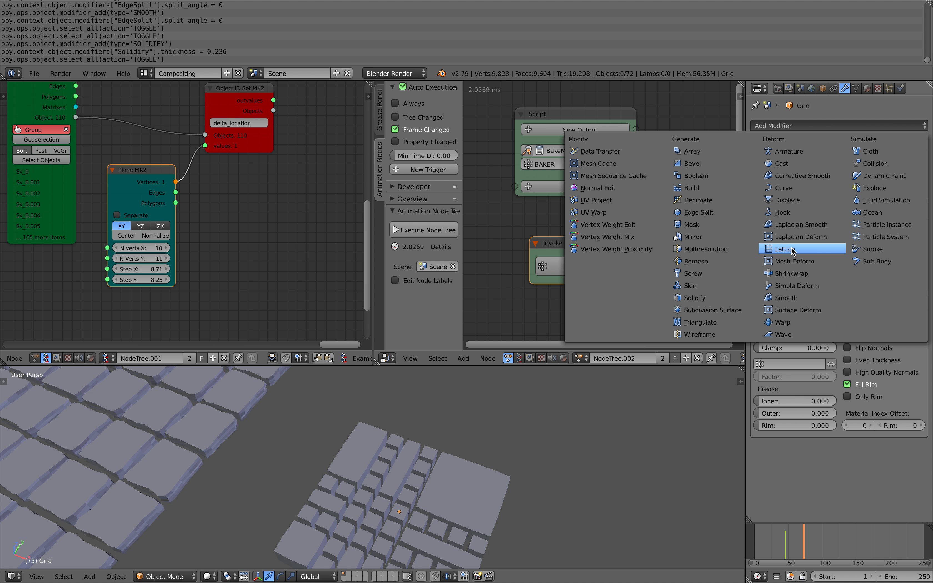
click(731, 164)
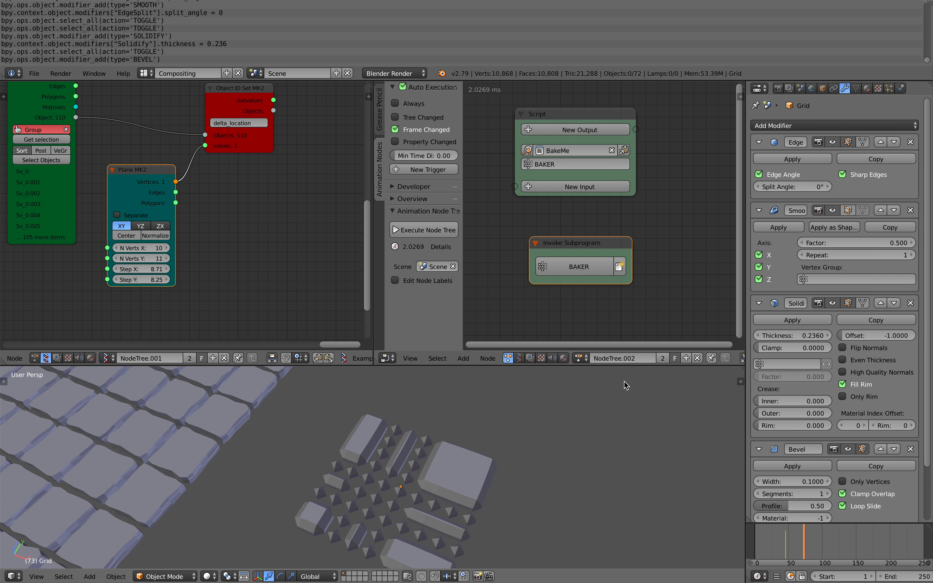
drag(792, 459, 767, 459)
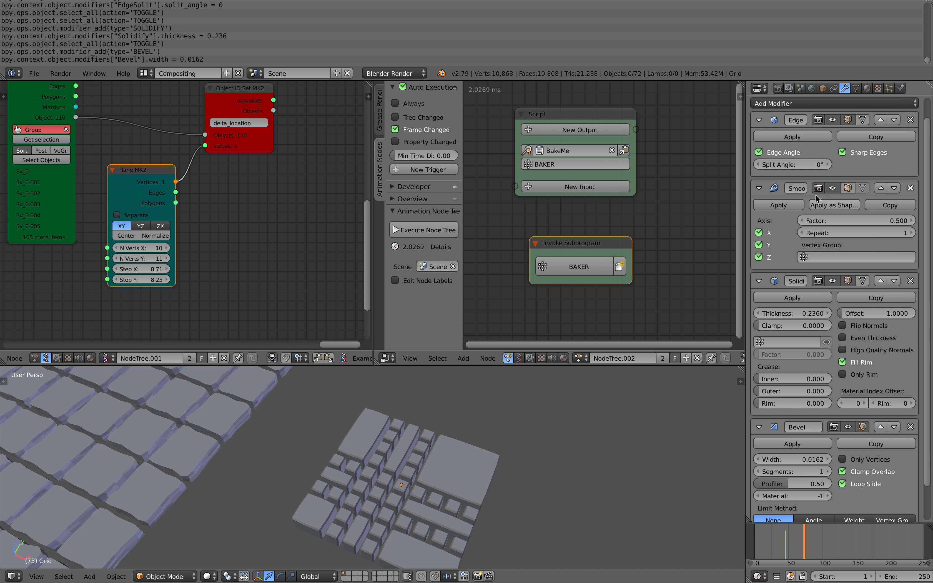
Add a Remesh modifier to the grid mesh, disable Remove Disconnected Pieces and try octree depth 5 before restoring 4.
click(829, 105)
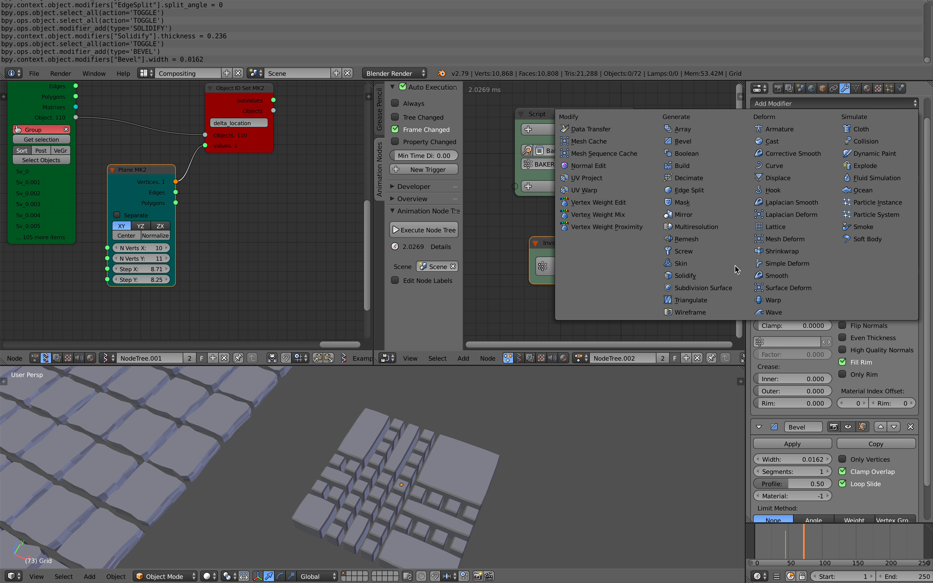
click(711, 239)
scroll(835, 461, down, 10)
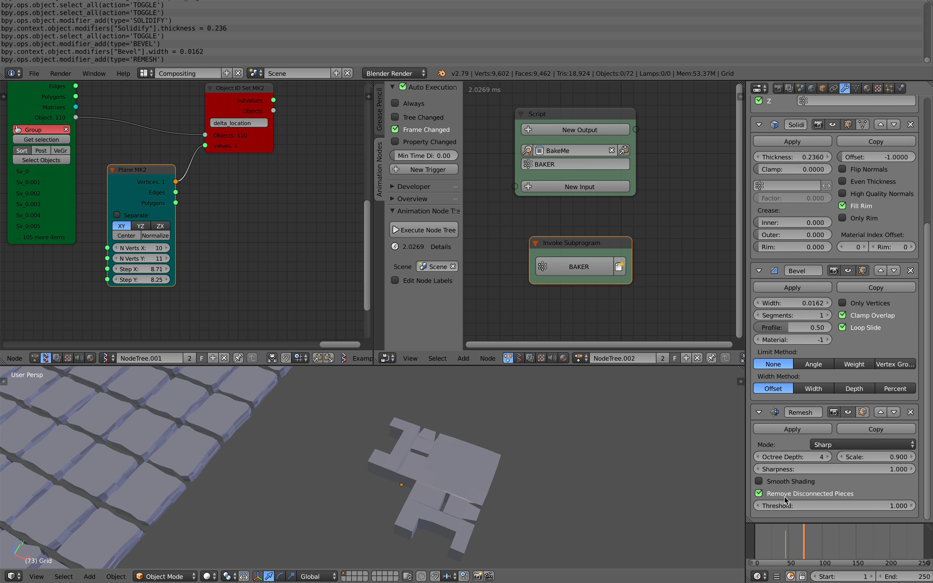
click(774, 494)
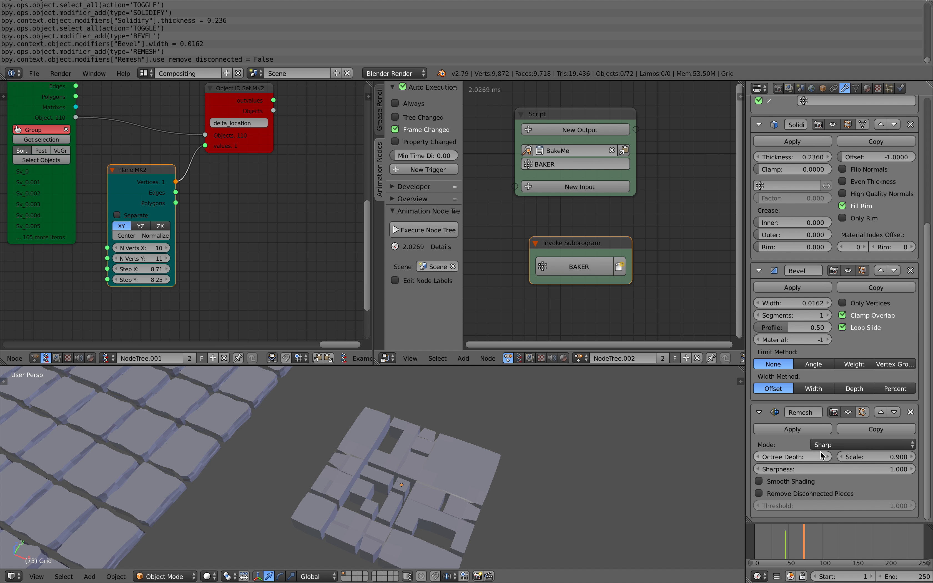
click(828, 457)
click(757, 457)
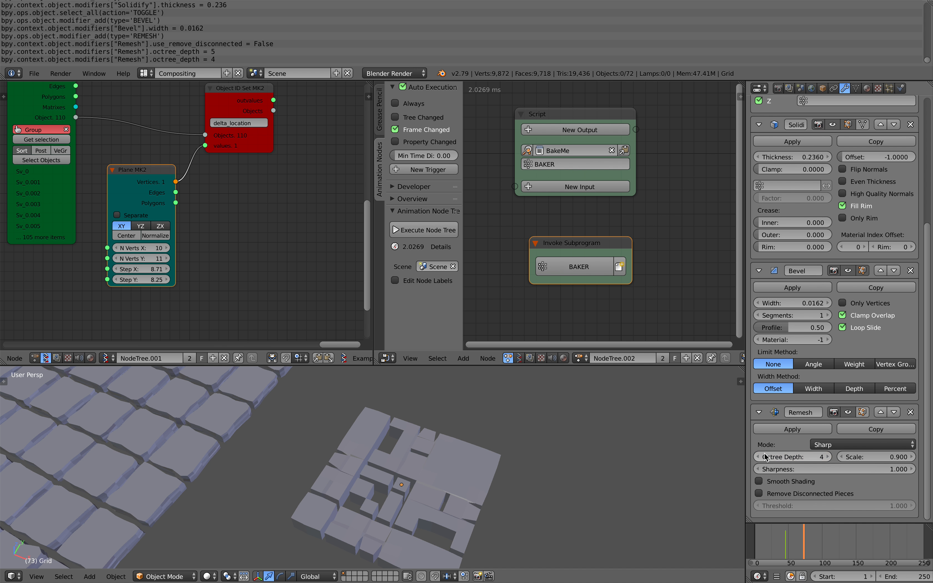
Switch the grid mesh's Remesh modifier to Smooth mode and set its octree depth to 6.
click(807, 445)
click(827, 419)
click(828, 457)
click(828, 457)
right_click(401, 448)
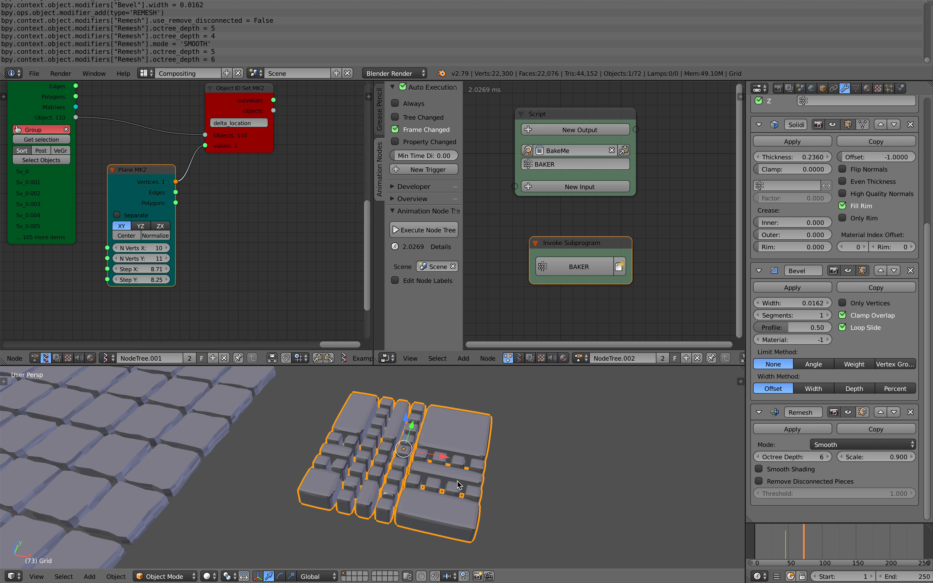
Set the Smooth modifier's factor to 0.36 on the grid mesh.
scroll(902, 270, up, 2)
scroll(902, 270, up, 5)
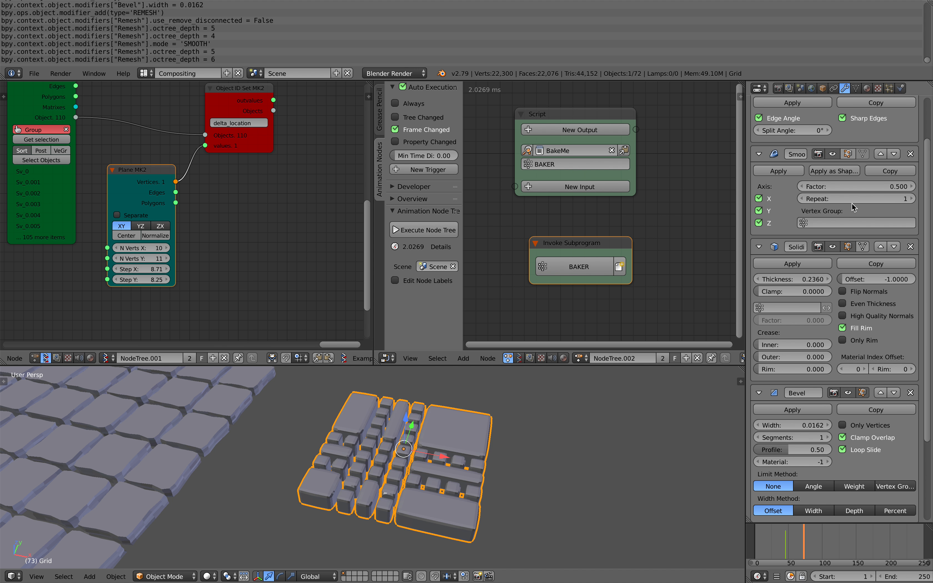
drag(848, 187, 829, 186)
scroll(432, 480, down, 2)
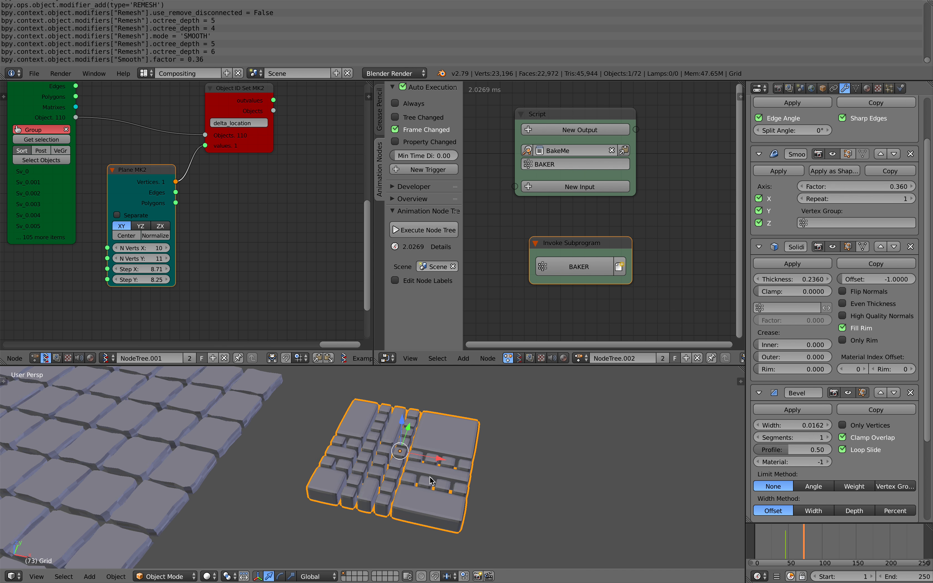
Delete the modifier-based grid mesh, select a stone at the edge of the baked array and inspect the array in a maximized 3D view.
key(Delete)
scroll(309, 476, down, 2)
right_click(402, 418)
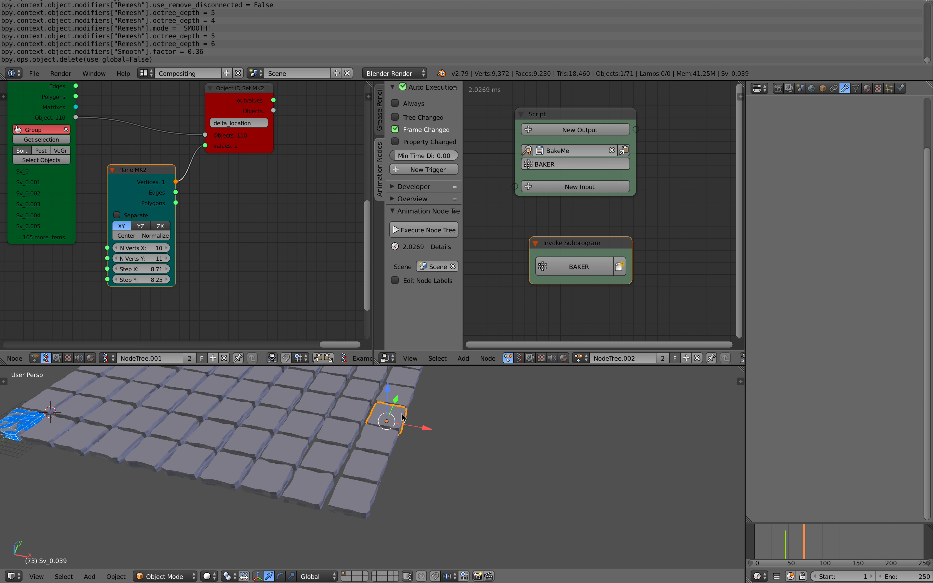
key(ctrl+Up)
middle_drag(402, 417, 444, 373)
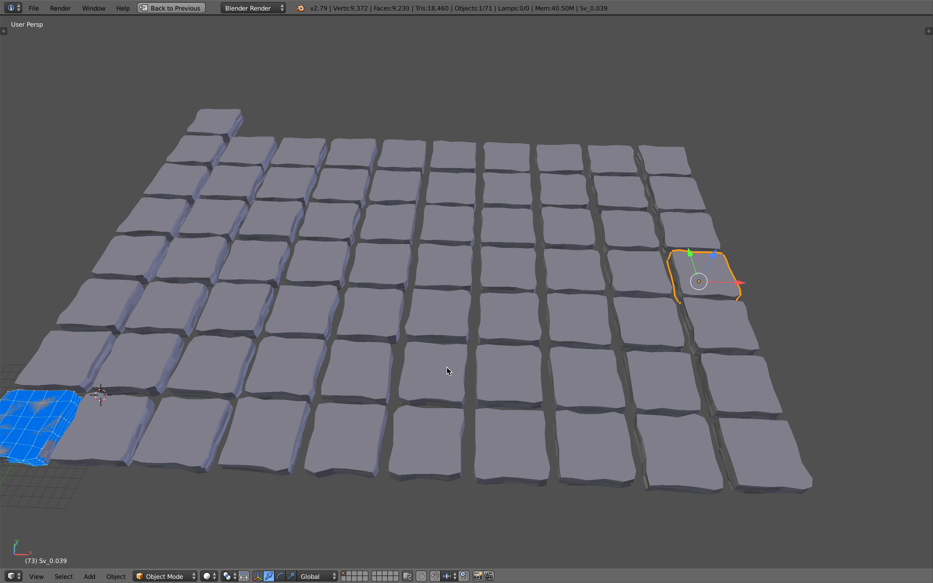
scroll(505, 371, down, 2)
middle_drag(505, 370, 500, 342)
scroll(501, 367, up, 1)
Switch to the browser's cobblestone image results and examine the Old Cobblestone Street photo.
key(ctrl+Right)
scroll(502, 345, down, 8)
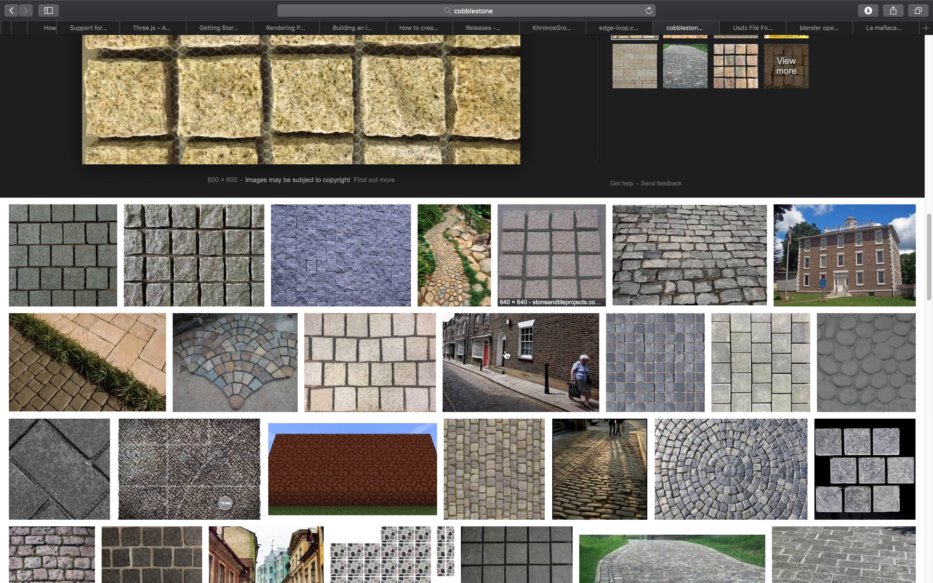
click(688, 250)
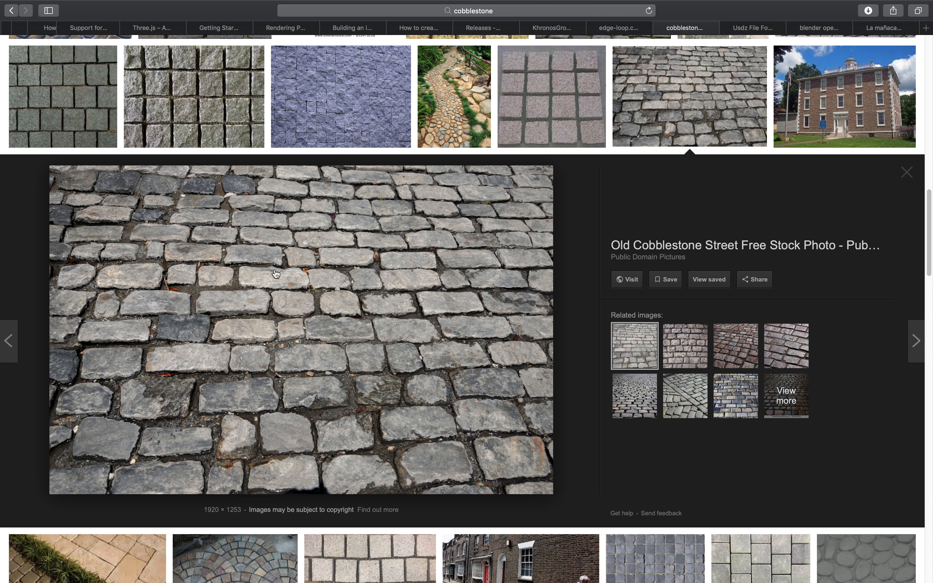
scroll(301, 331, down, 10)
scroll(326, 329, up, 6)
scroll(494, 330, down, 3)
scroll(494, 330, down, 2)
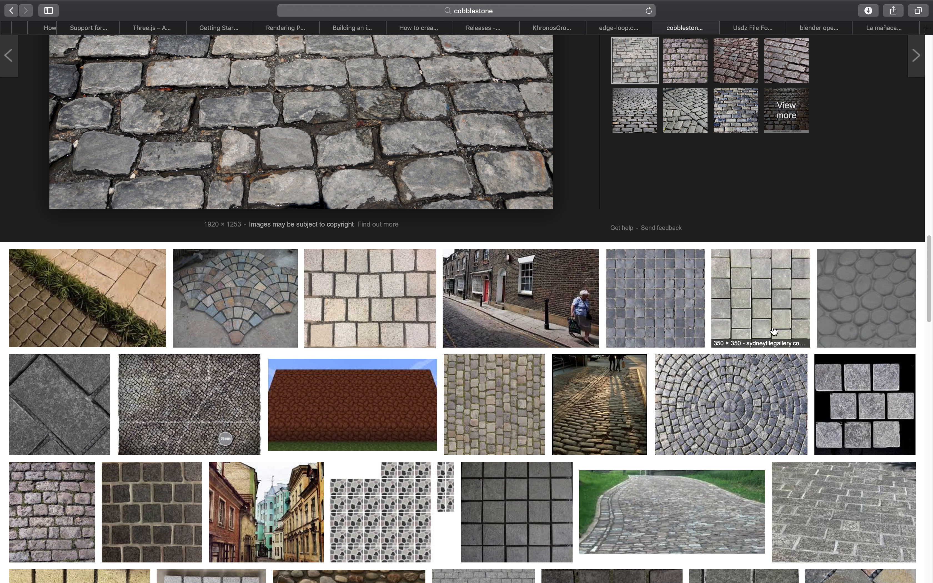
Open the rounded gray stone texture and compare further cobblestone patterns in the image results.
click(903, 308)
scroll(347, 363, down, 10)
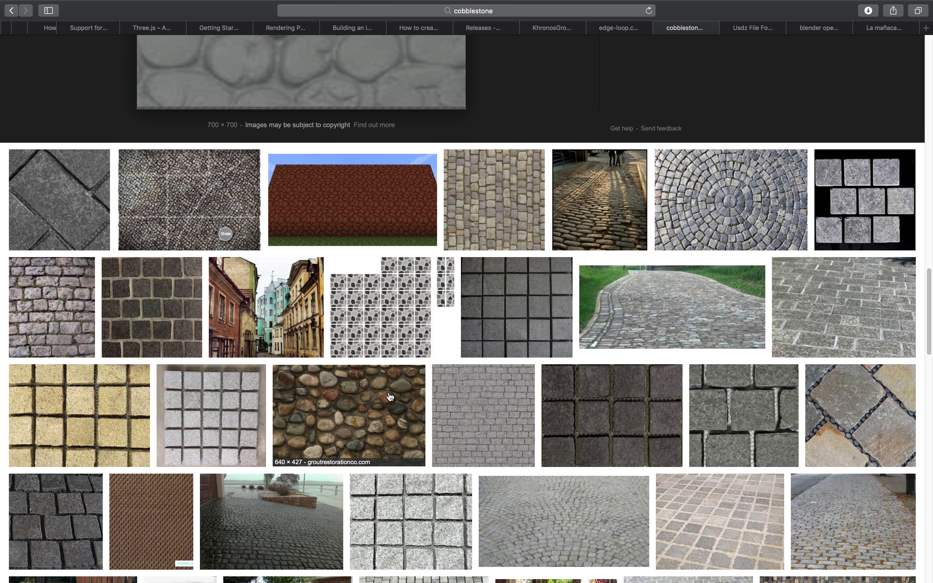
scroll(389, 397, down, 3)
scroll(447, 382, up, 20)
scroll(451, 380, up, 4)
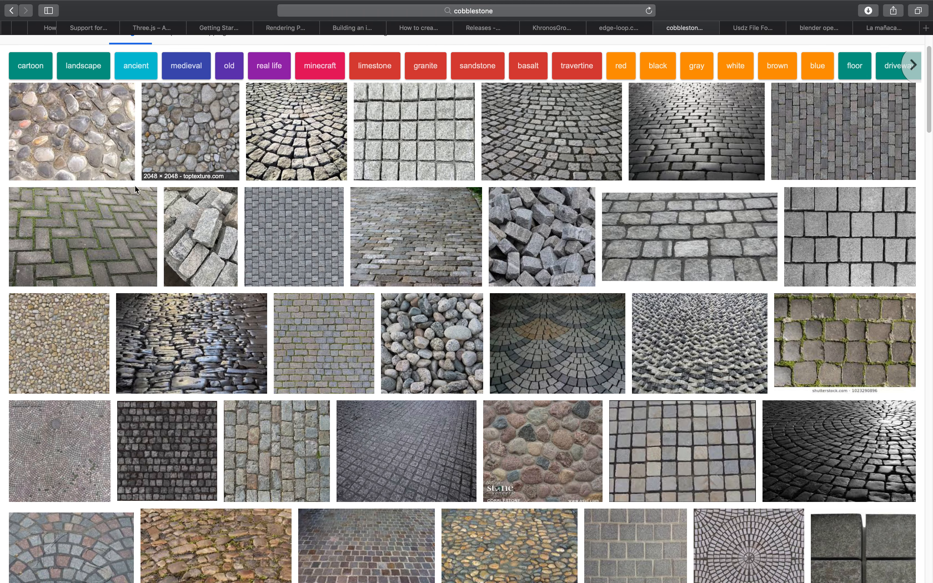
click(110, 233)
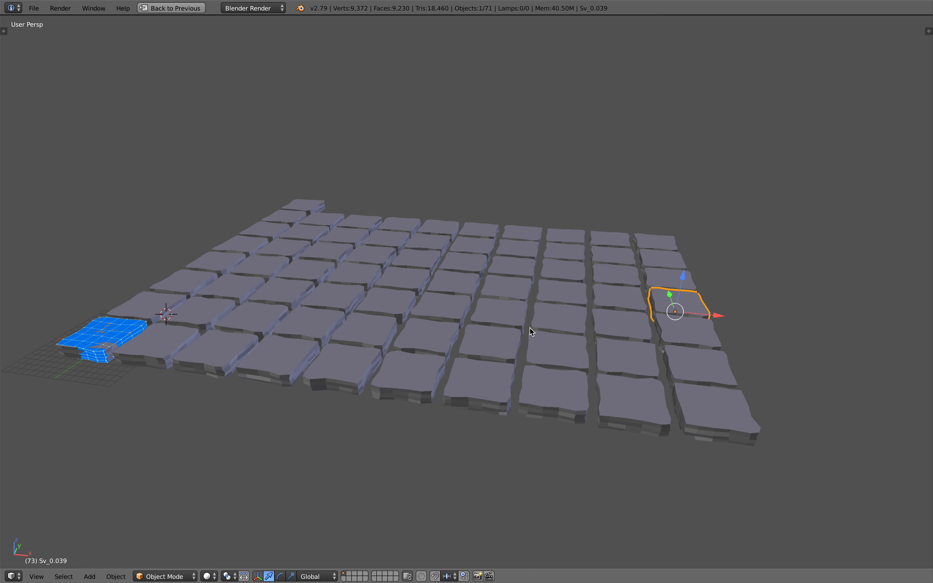
Return to Blender, restore the multi-editor layout and widen the Sverchok node editor around the stone-generating nodes.
mouse_move(529, 328)
middle_down()
mouse_move(543, 332)
mouse_move(520, 330)
middle_up()
click(193, 8)
scroll(285, 177, down, 15)
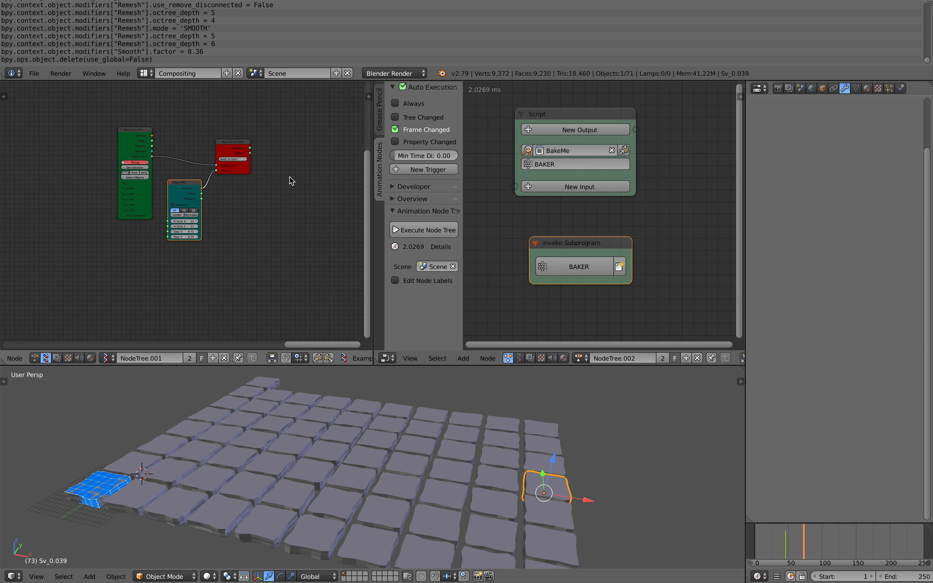
middle_drag(296, 191, 349, 216)
middle_drag(247, 148, 369, 156)
middle_drag(1, 156, 143, 139)
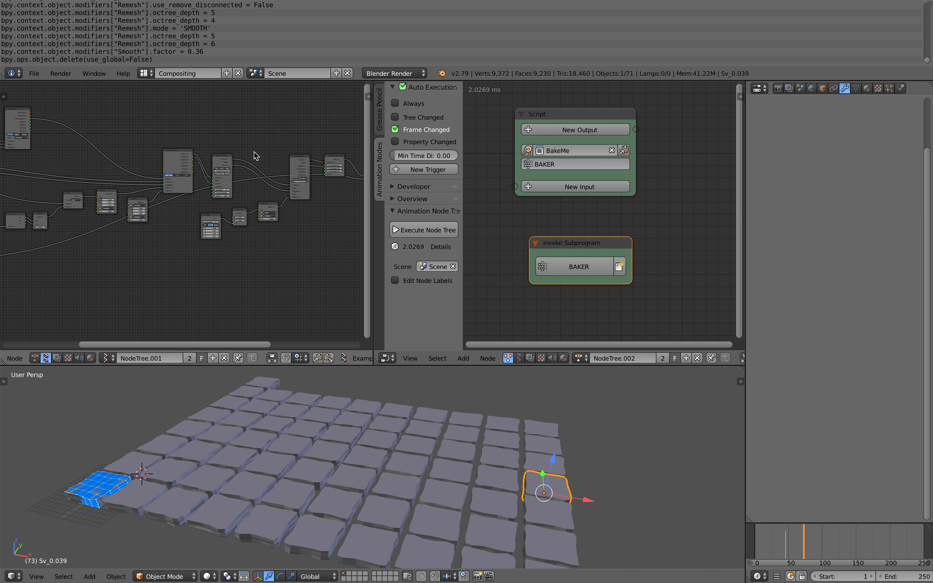
drag(373, 135, 617, 139)
scroll(453, 159, up, 2)
scroll(452, 159, up, 1)
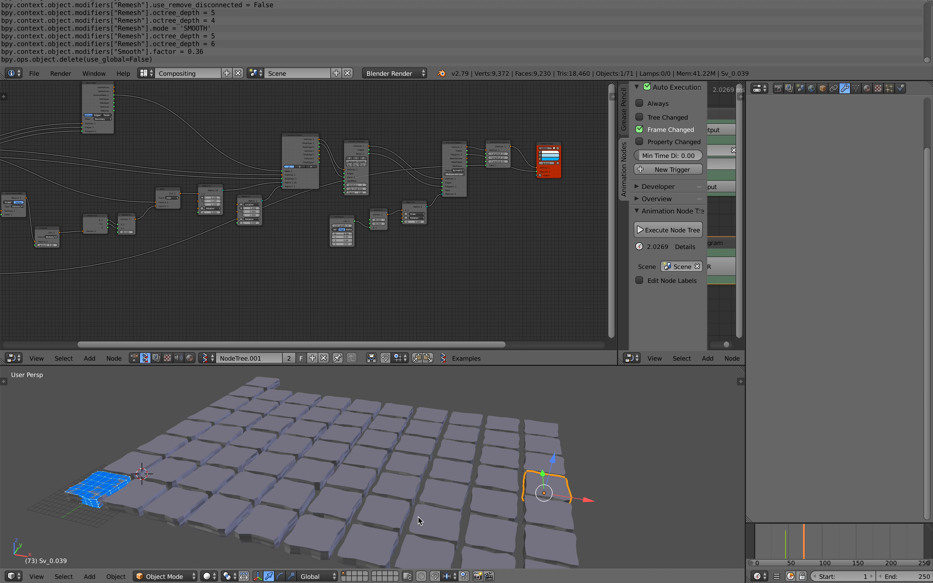
Reposition the nodes just downstream of the plane generator in the stone-generating network.
middle_drag(349, 488, 382, 491)
shift+middle_drag(301, 451, 337, 433)
middle_drag(378, 267, 371, 264)
scroll(164, 216, down, 4)
middle_drag(159, 222, 280, 228)
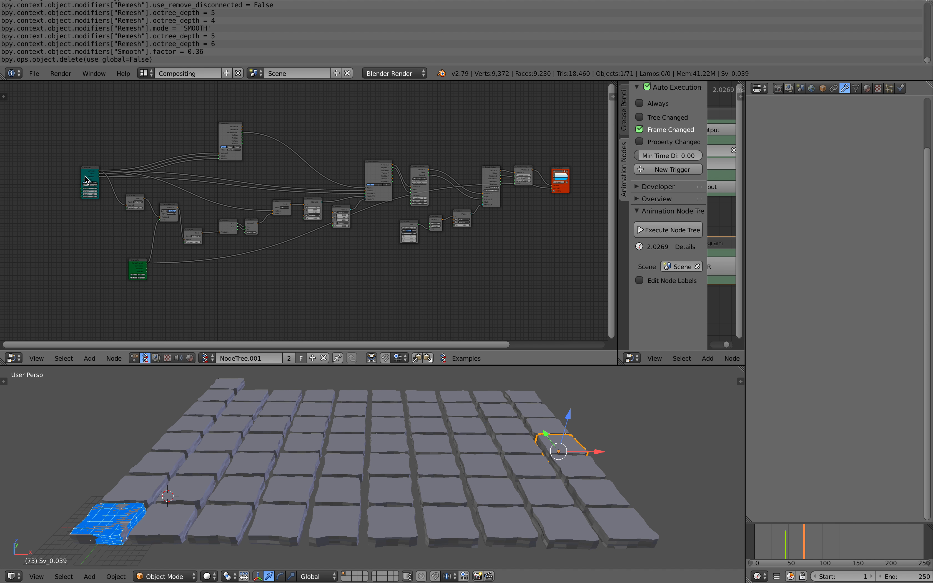
scroll(204, 150, up, 3)
drag(188, 105, 258, 153)
middle_drag(421, 190, 327, 188)
scroll(307, 189, up, 6)
drag(294, 177, 295, 162)
scroll(328, 167, down, 1)
Spread out the nodes in the output half of the stone-generating network.
middle_drag(329, 168, 299, 175)
scroll(315, 172, up, 3)
drag(343, 181, 349, 139)
middle_drag(459, 192, 419, 203)
mouse_move(419, 404)
middle_down()
mouse_move(444, 389)
mouse_move(437, 399)
middle_up()
middle_drag(394, 282, 338, 295)
scroll(380, 243, up, 1)
drag(389, 229, 397, 213)
drag(462, 137, 469, 173)
drag(548, 138, 530, 112)
scroll(571, 169, down, 1)
mouse_move(581, 188)
middle_down()
mouse_move(615, 190)
mouse_move(324, 194)
middle_up()
Rearrange the scalar multiply, vector noise and neighboring nodes near the plane generator into a more widely spaced chain.
middle_drag(245, 210, 307, 197)
drag(218, 257, 198, 245)
drag(262, 256, 248, 251)
middle_drag(252, 253, 352, 251)
drag(244, 271, 248, 258)
middle_drag(260, 254, 363, 257)
drag(215, 201, 203, 191)
drag(287, 225, 263, 221)
mouse_move(281, 206)
middle_down()
mouse_move(373, 222)
mouse_move(282, 225)
middle_up()
scroll(373, 222, up, 3)
scroll(426, 235, down, 2)
middle_drag(426, 235, 341, 233)
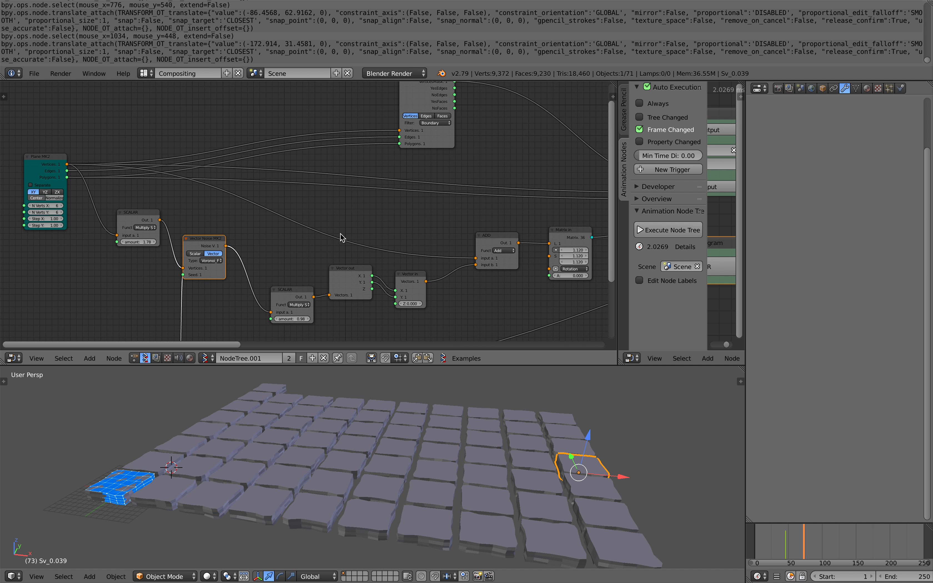